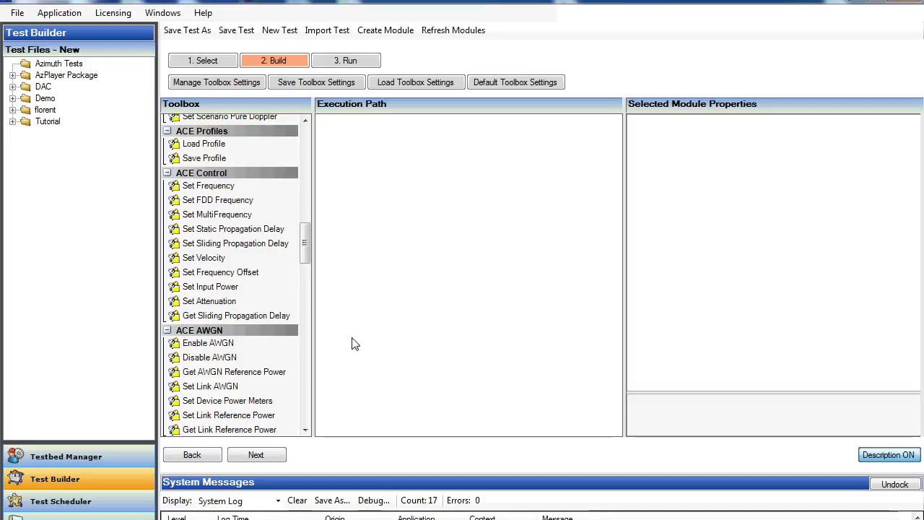
# Step: Clone the Set Velocity module in the ACE Control category
pyautogui.scroll(1, 306, 246)
pyautogui.moveTo(308, 252)
pyautogui.mouseDown()
pyautogui.moveTo(308, 219)
pyautogui.moveTo(306, 257)
pyautogui.mouseUp()
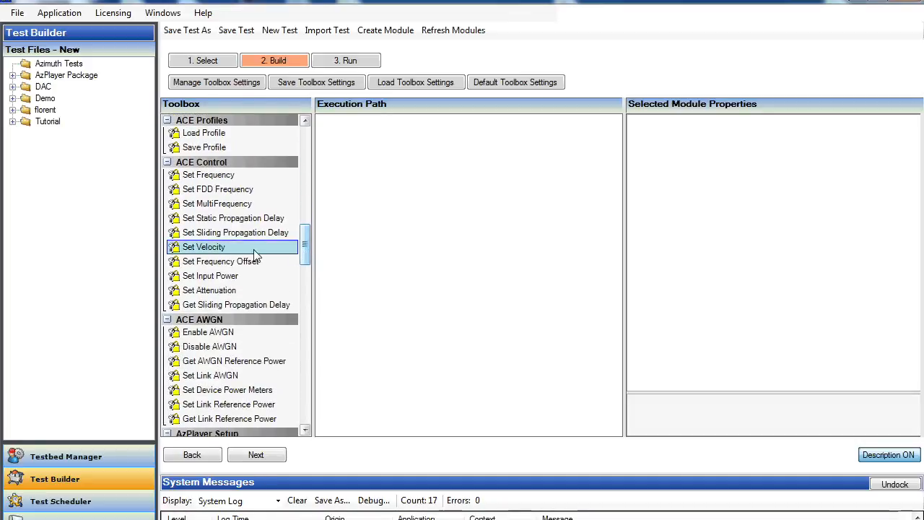
pyautogui.rightClick(231, 248)
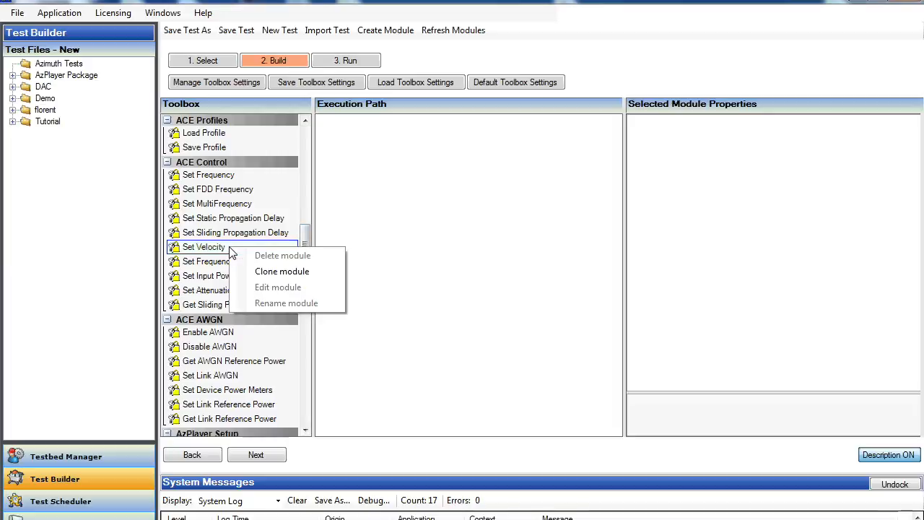
pyautogui.click(280, 274)
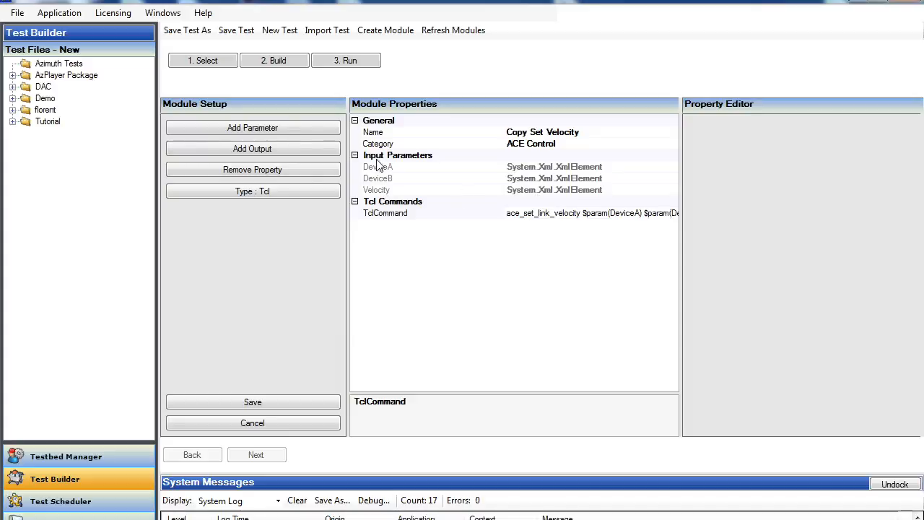
# Step: Add an output to the cloned module and remove it again
pyautogui.click(282, 149)
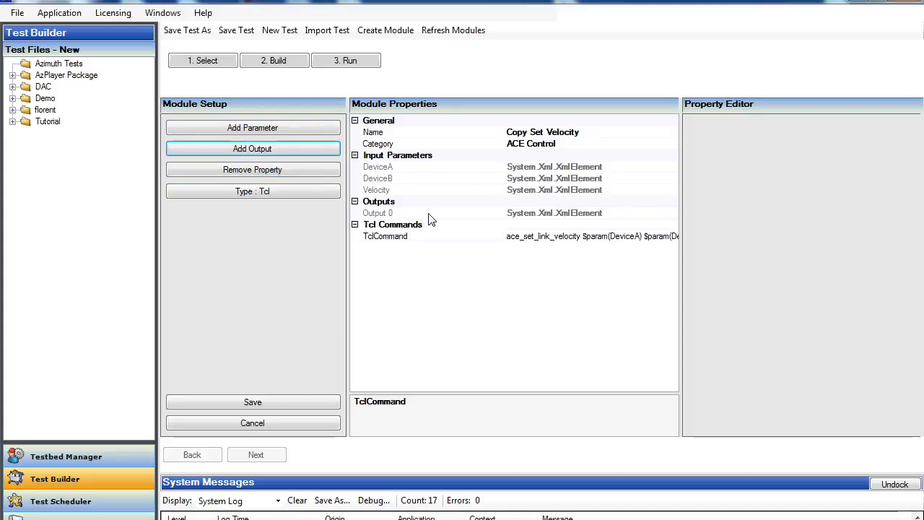
pyautogui.click(376, 214)
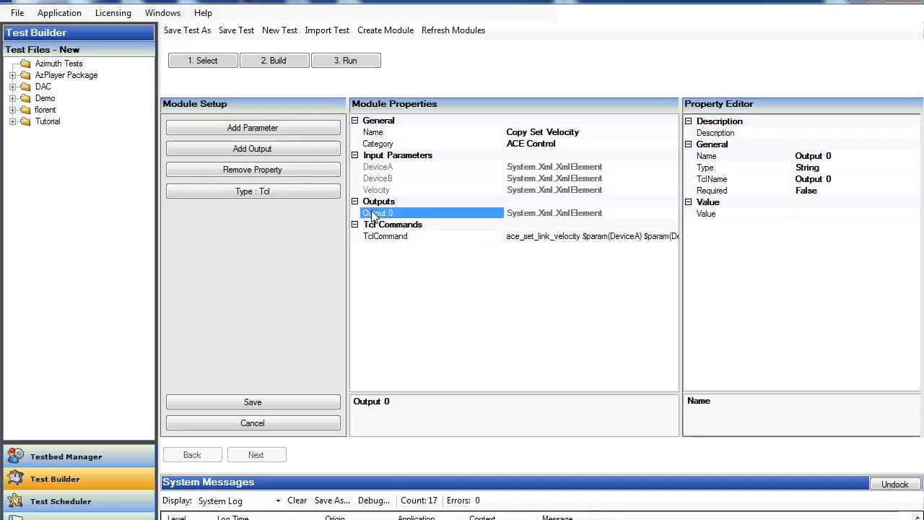
pyautogui.click(261, 174)
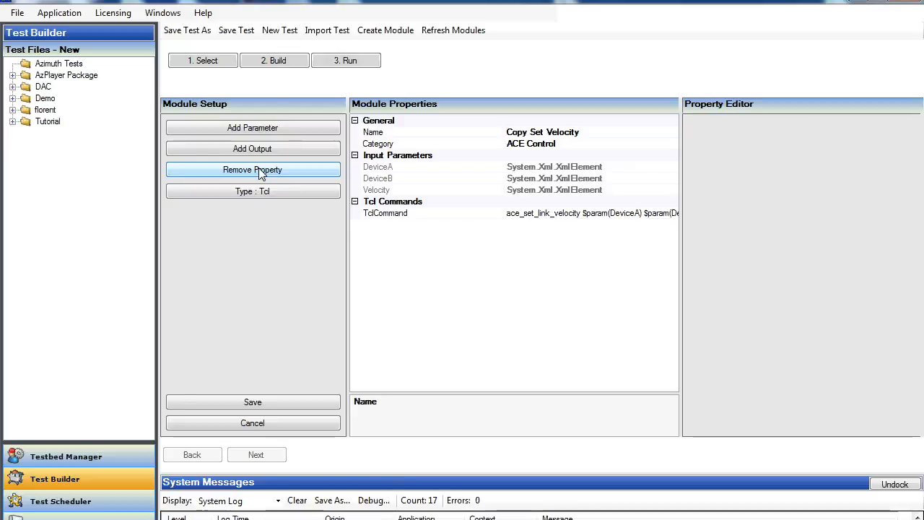
# Step: Examine the full Tcl command of the cloned module, then close it and discard the clone without saving
pyautogui.click(656, 213)
pyautogui.click(671, 213)
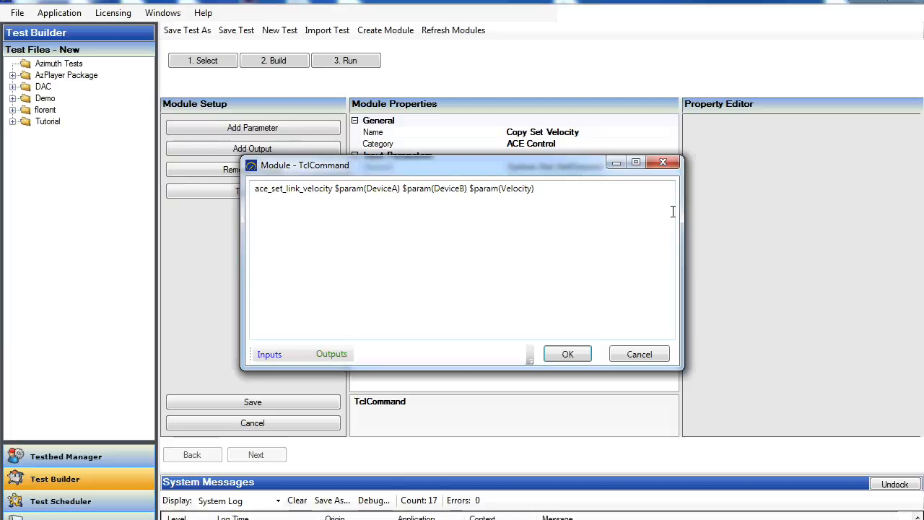
pyautogui.click(662, 162)
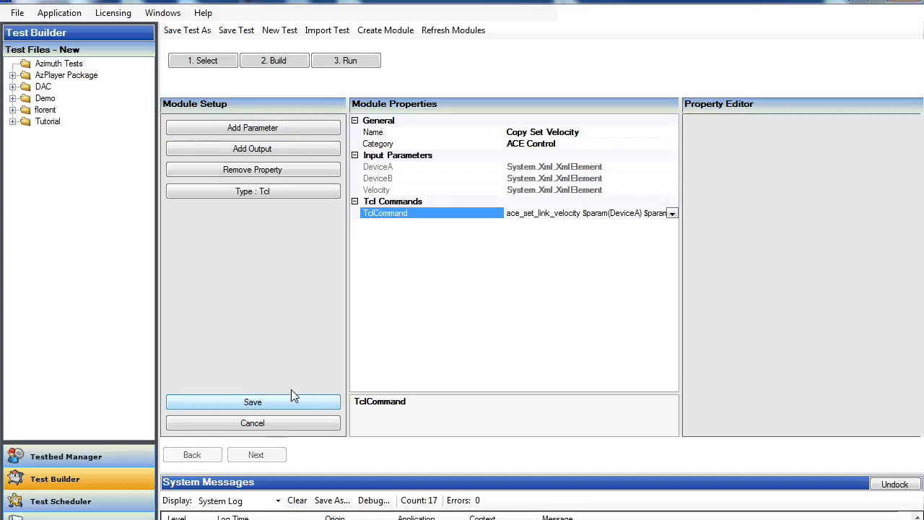
pyautogui.click(254, 424)
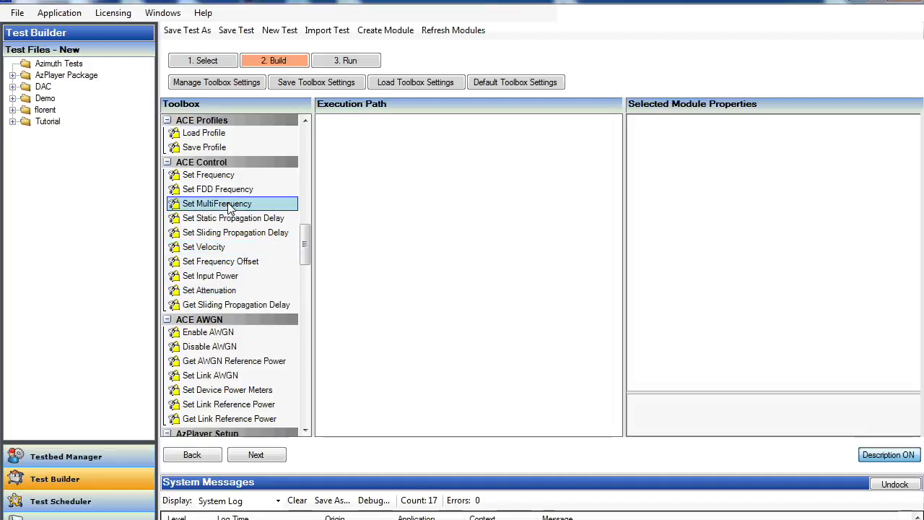
# Step: Clone the Set Velocity module in ACE Control and name the copy Get Velocity
pyautogui.rightClick(218, 247)
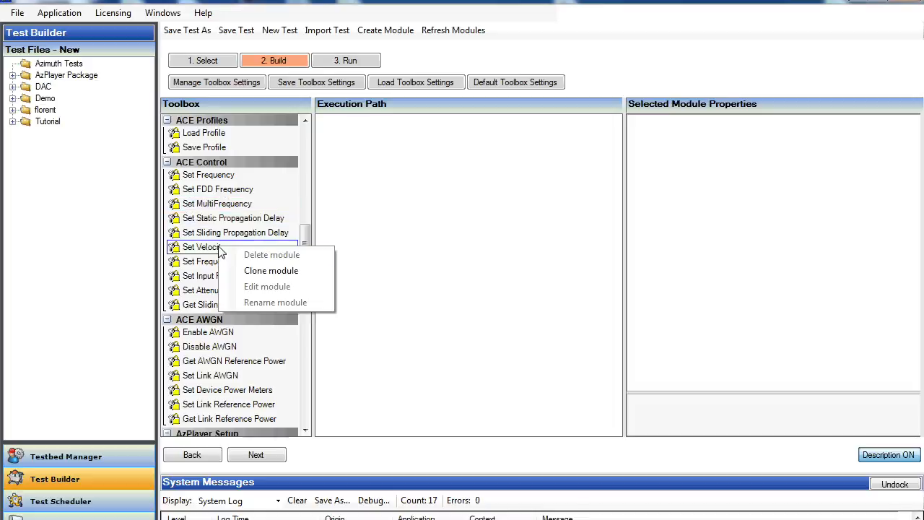
pyautogui.click(272, 271)
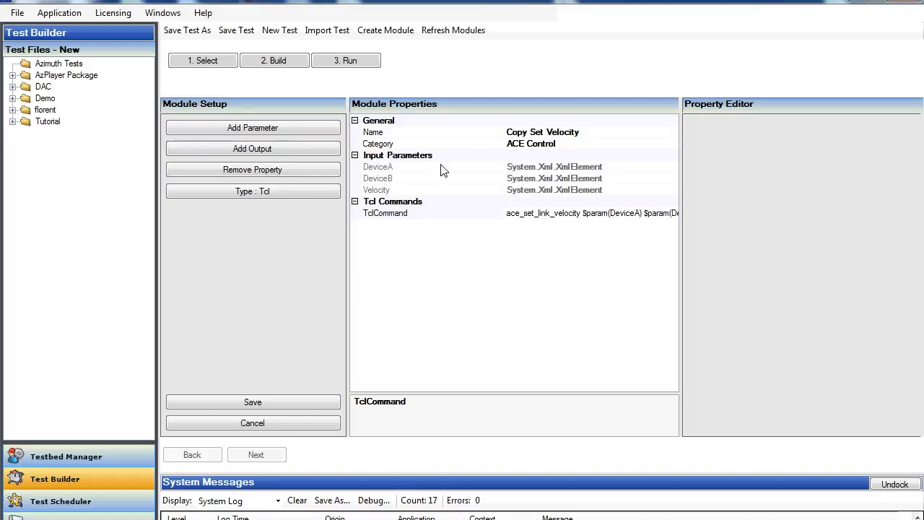
pyautogui.click(514, 137)
pyautogui.moveTo(538, 134); pyautogui.dragTo(505, 135)
pyautogui.write('G')
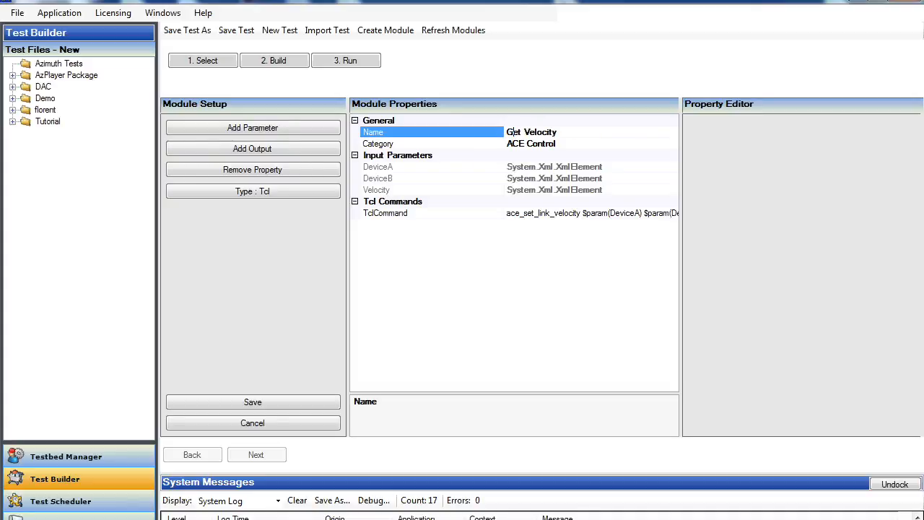
# Step: Remove the Velocity input parameter from the module and add a new output
pyautogui.click(401, 190)
pyautogui.click(286, 168)
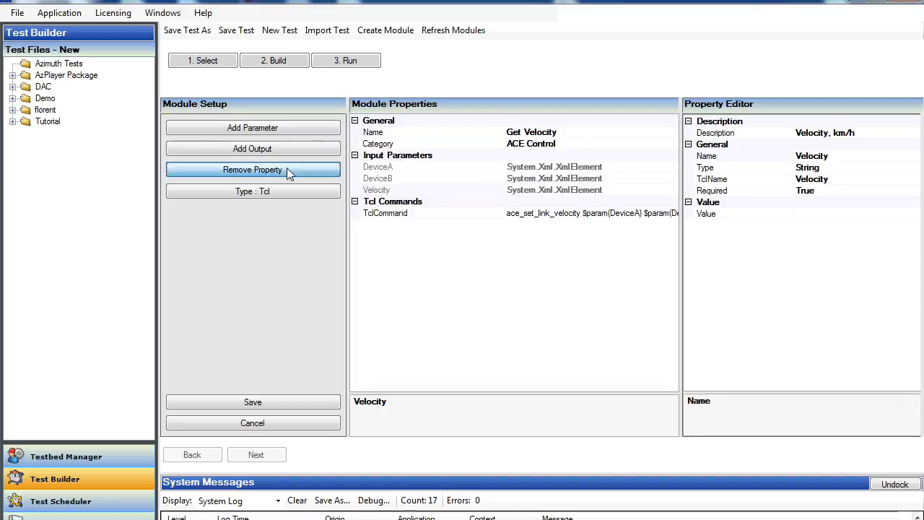
pyautogui.click(277, 147)
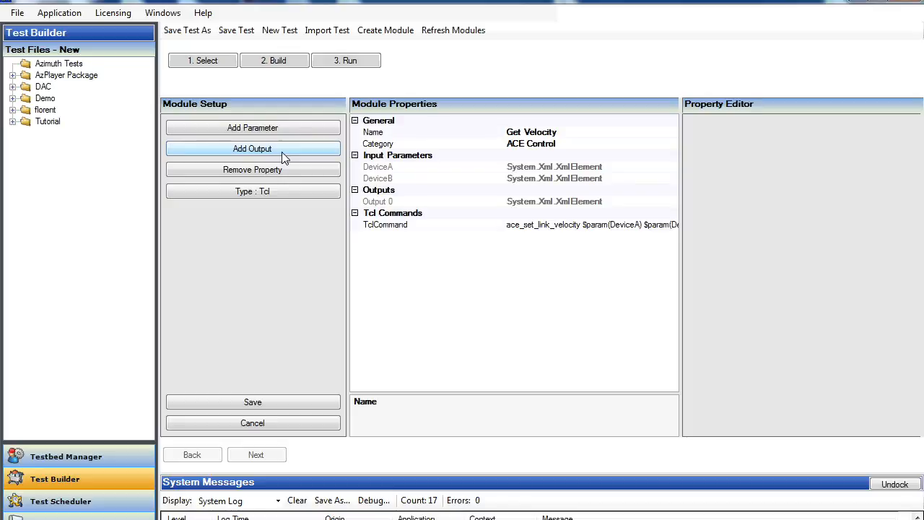
# Step: Name the new output Velocity and set its TclName to velocity
pyautogui.click(392, 203)
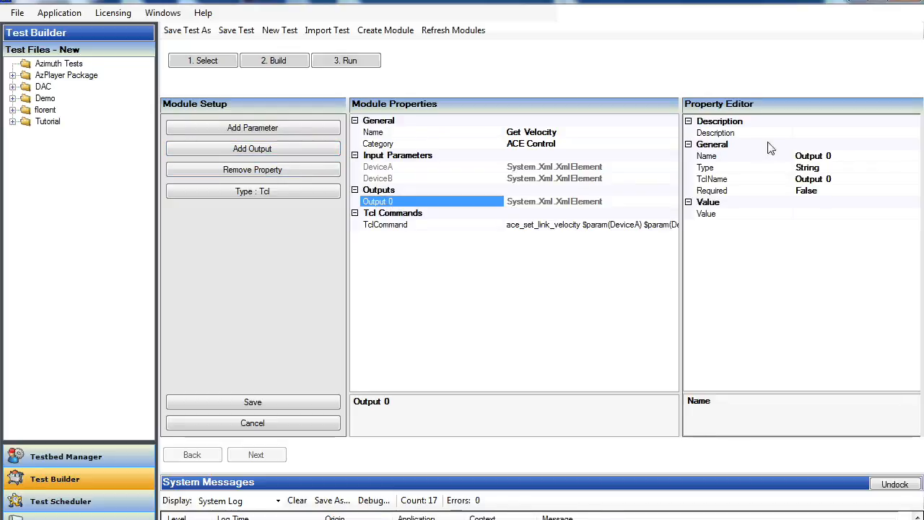
pyautogui.click(830, 156)
pyautogui.moveTo(832, 155); pyautogui.dragTo(771, 160)
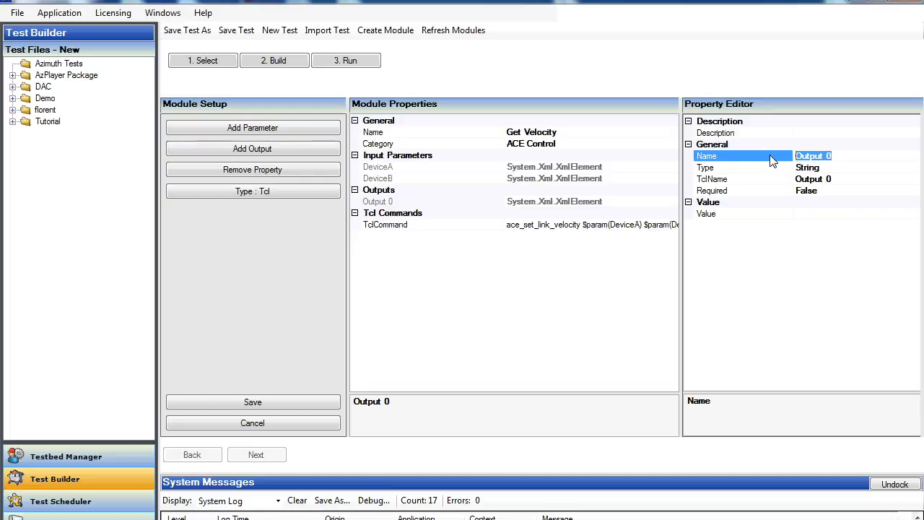
pyautogui.write('Velocity')
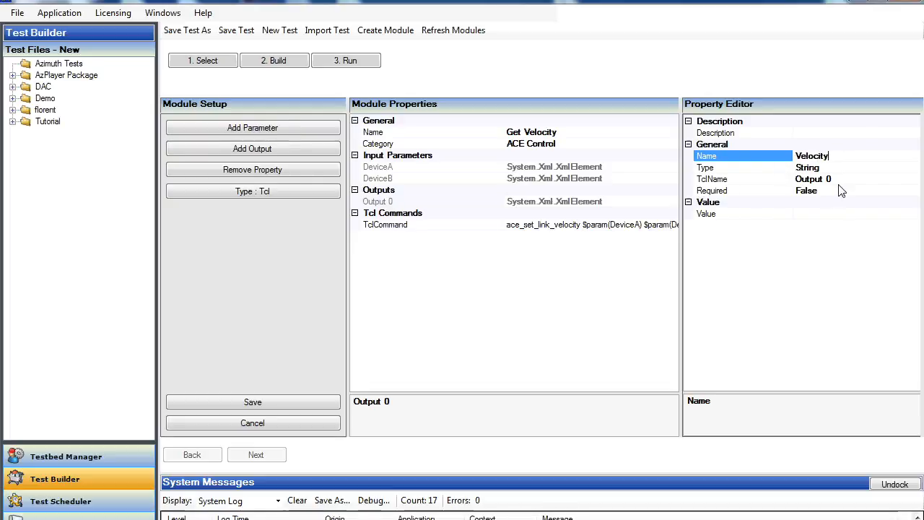
pyautogui.press('Return')
pyautogui.click(442, 201)
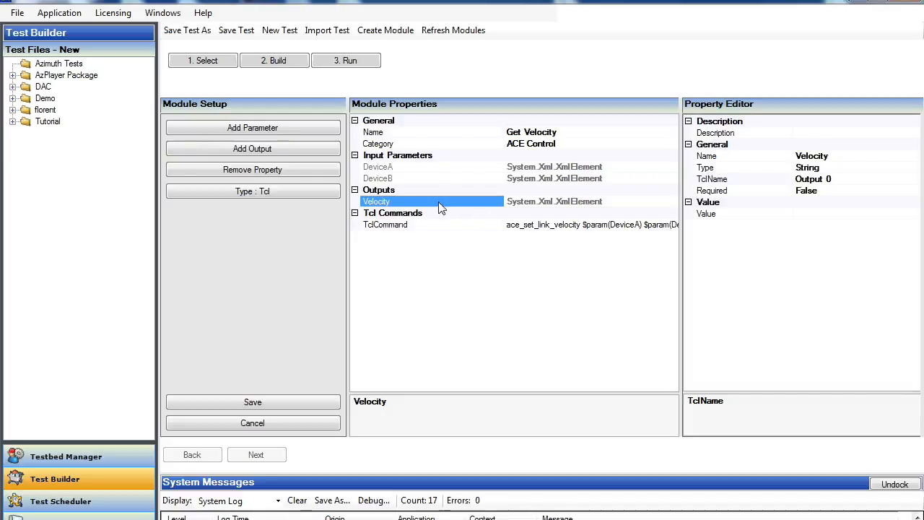
pyautogui.click(839, 179)
pyautogui.click(844, 178)
pyautogui.moveTo(844, 178); pyautogui.dragTo(790, 178)
pyautogui.write('velocity')
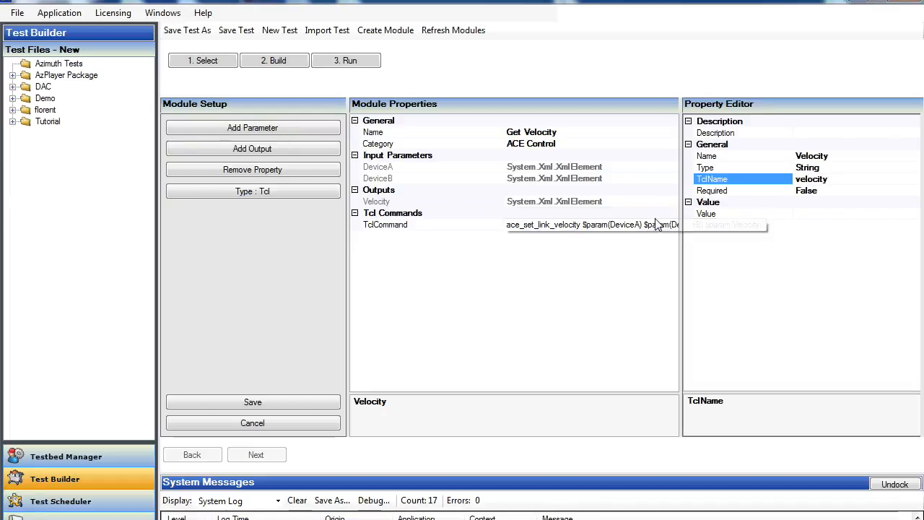
# Step: Change the module's Tcl command to ace_get_link_velocity and delete its $param(Velocity) argument and the trailing space
pyautogui.click(672, 224)
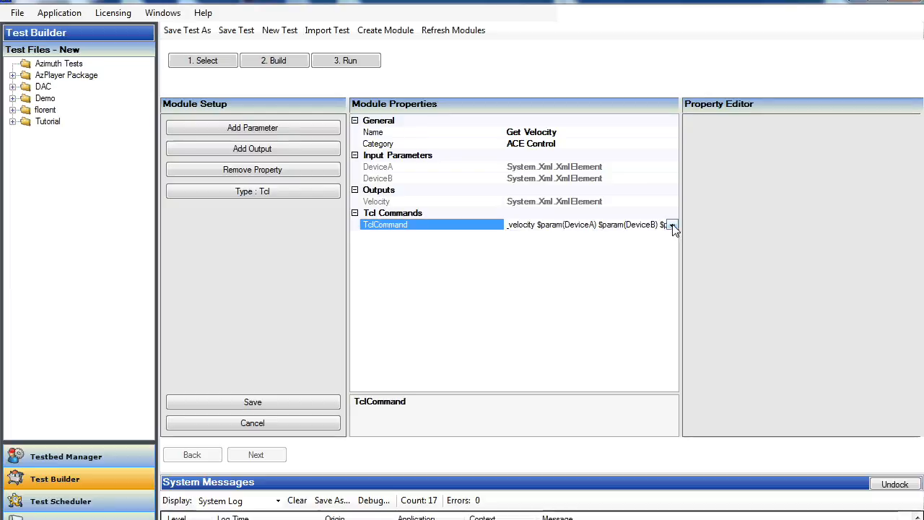
pyautogui.click(672, 226)
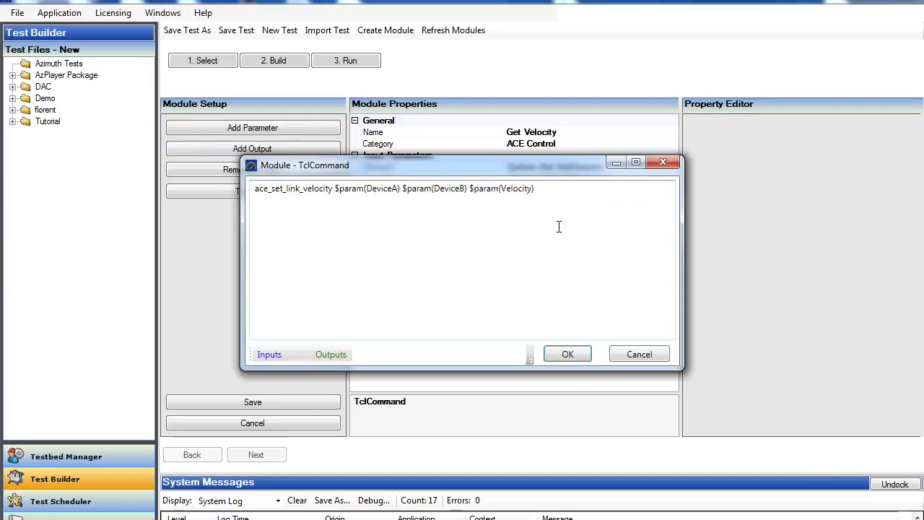
pyautogui.click(276, 189)
pyautogui.press('BackSpace')
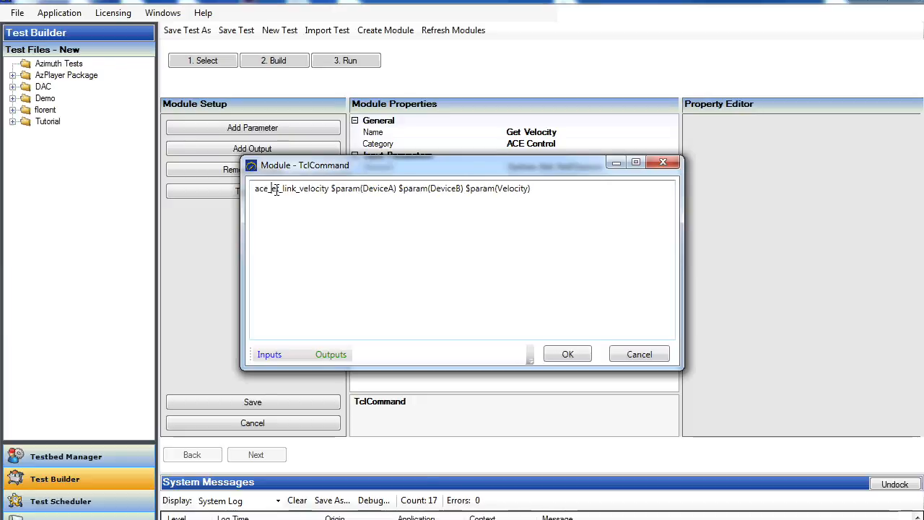
pyautogui.write('g')
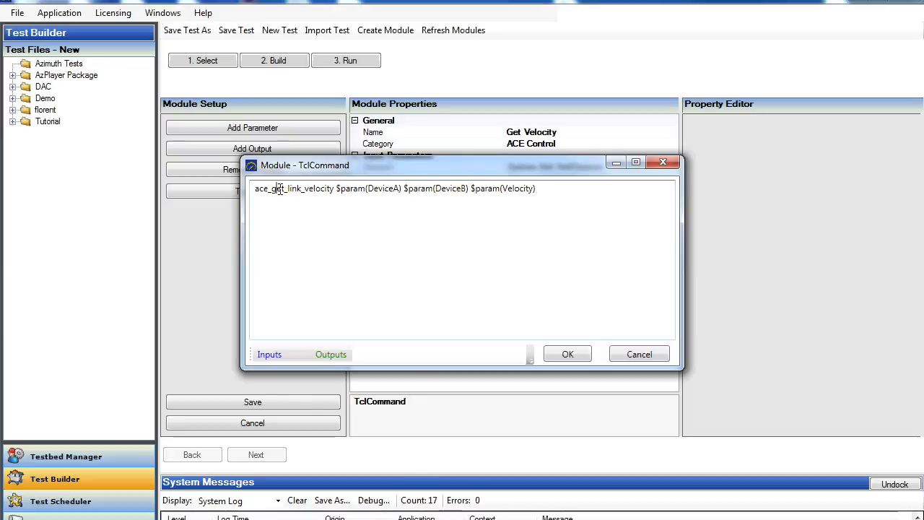
pyautogui.moveTo(548, 190); pyautogui.dragTo(473, 192)
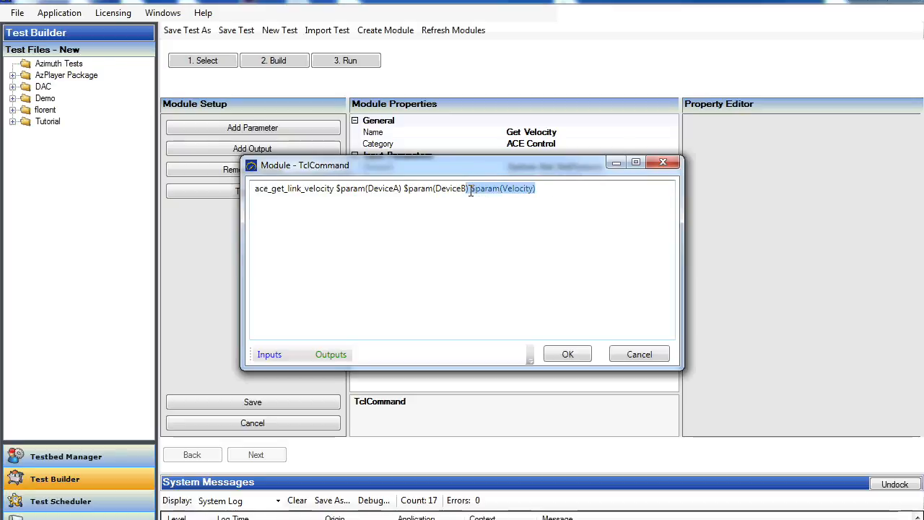
pyautogui.press('Delete')
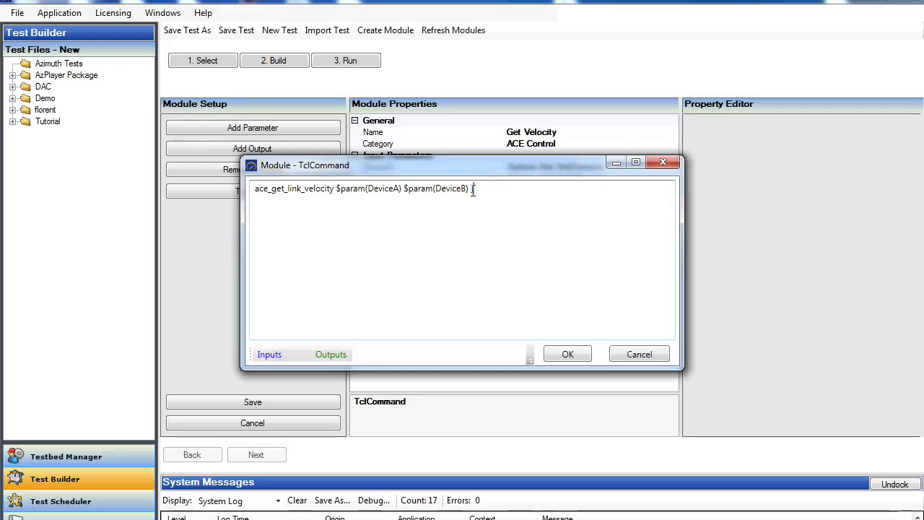
pyautogui.press('BackSpace')
# Step: Enclose the whole ace_get_link_velocity command with its two device parameters in square brackets
pyautogui.press('Left')
pyautogui.press('Left')
pyautogui.press('Left')
pyautogui.press('Left')
pyautogui.press('Left')
pyautogui.press('Left')
pyautogui.press('Left')
pyautogui.press('Left')
pyautogui.press('Left')
pyautogui.press('Left')
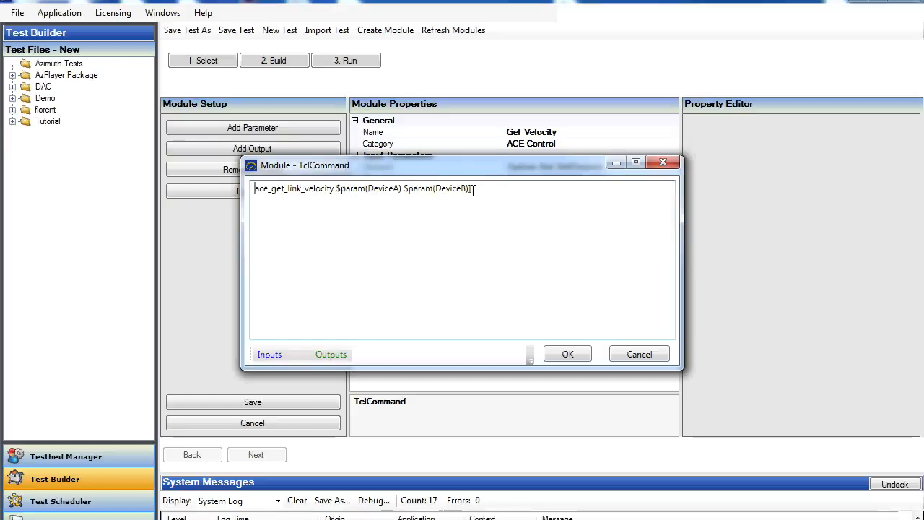
pyautogui.write('[')
pyautogui.click(472, 189)
pyautogui.write(']')
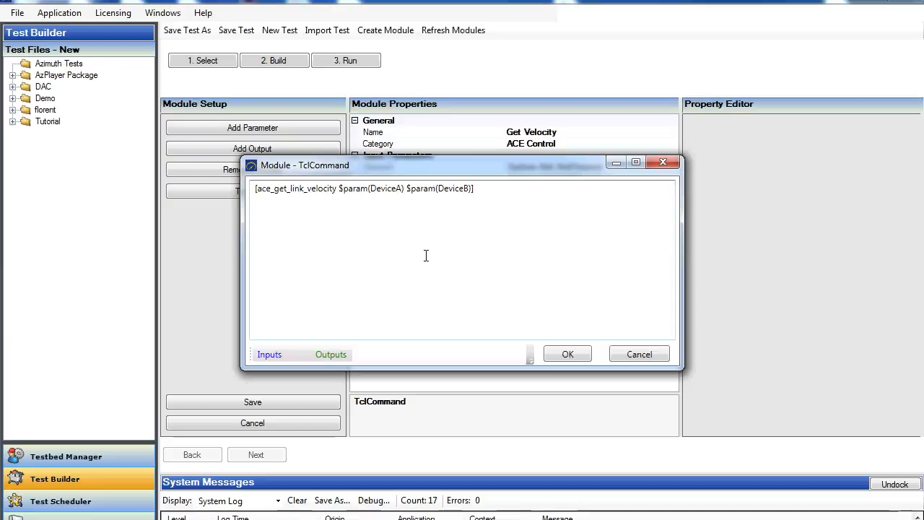
# Step: Insert the velocity output assignment, set output(velocity), before the bracketed command with a space between them, and accept the Tcl command
pyautogui.click(339, 355)
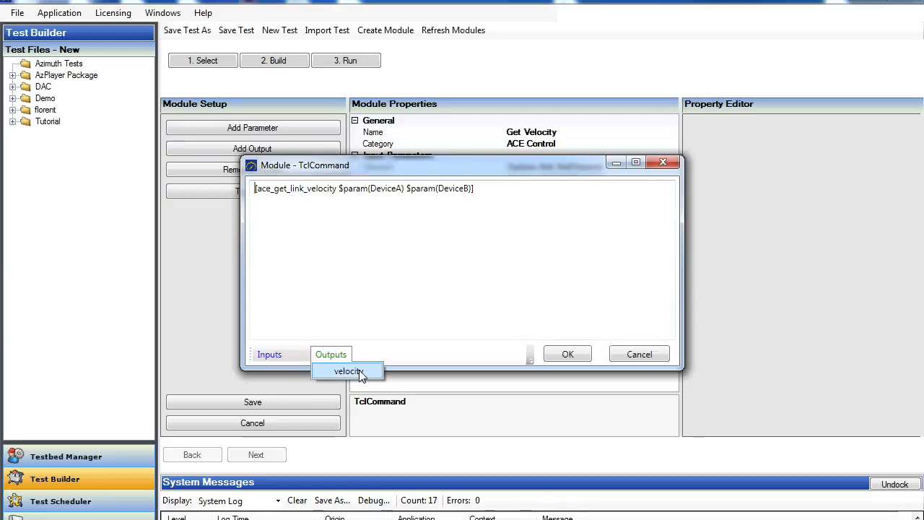
pyautogui.click(348, 371)
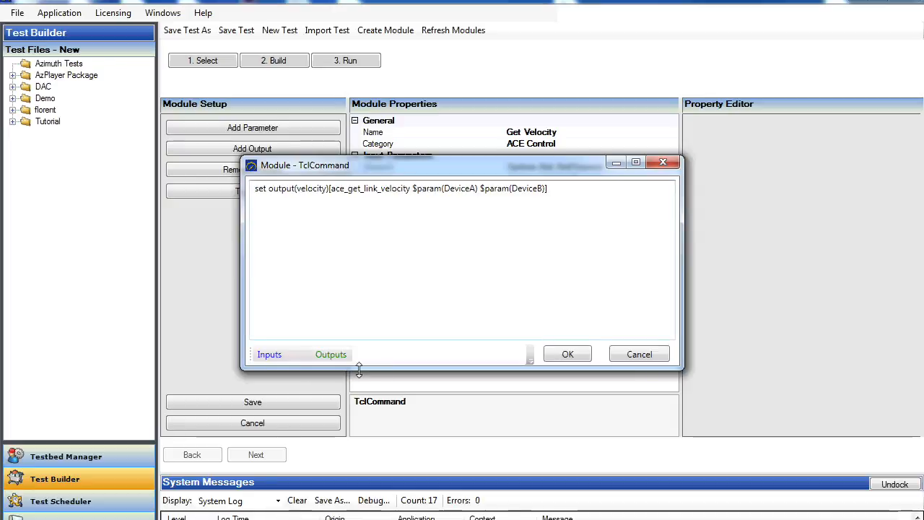
pyautogui.click(567, 354)
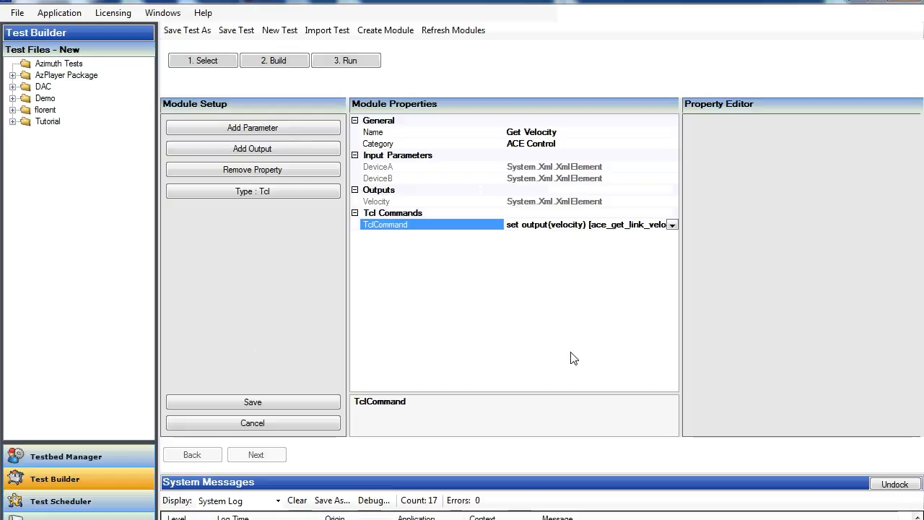
# Step: Review the module's name, category, parameters, output and Tcl command, and save it as the module XML file Get Velocity
pyautogui.click(544, 135)
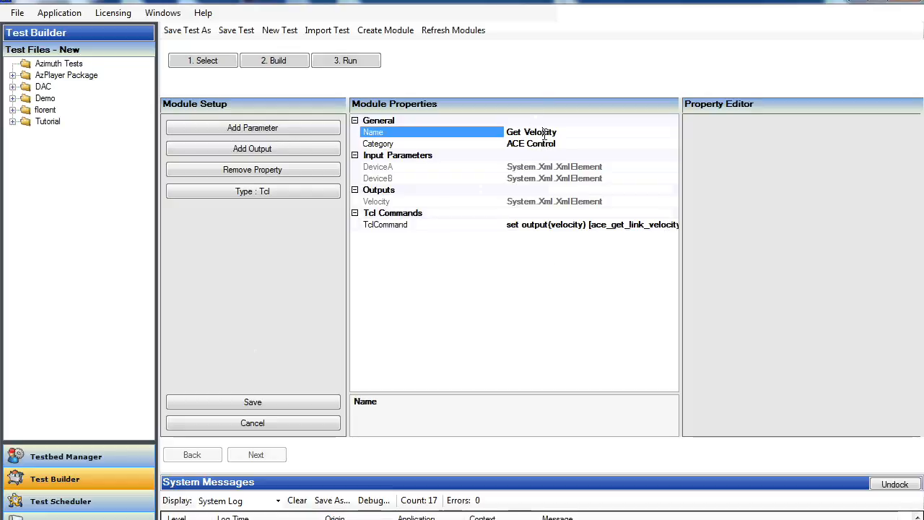
pyautogui.click(544, 144)
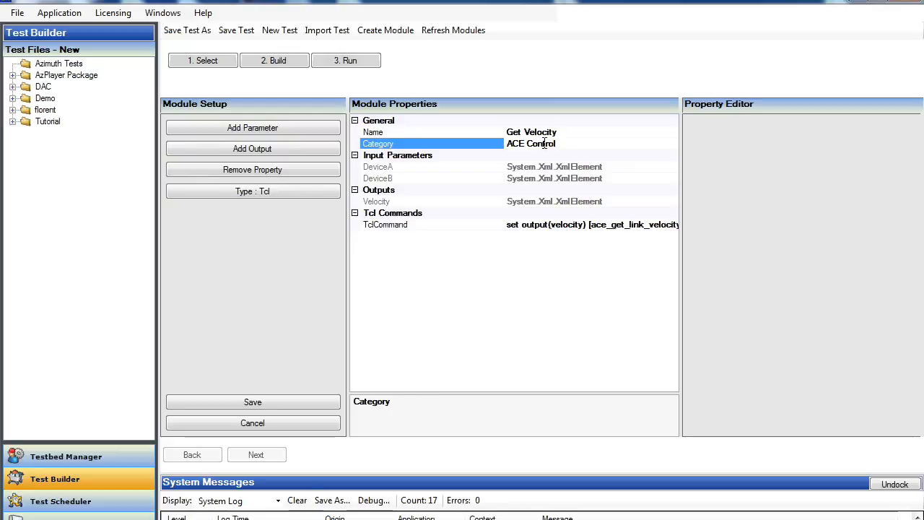
pyautogui.click(554, 170)
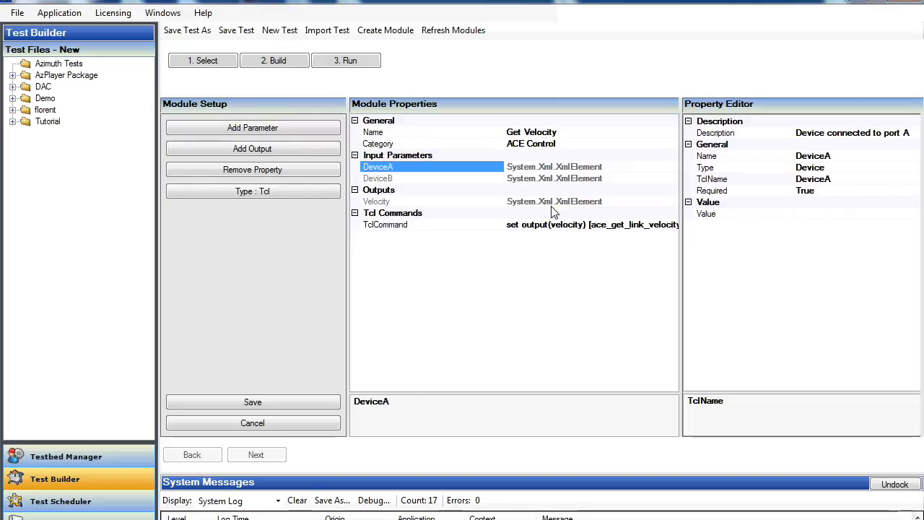
pyautogui.click(552, 200)
pyautogui.click(552, 225)
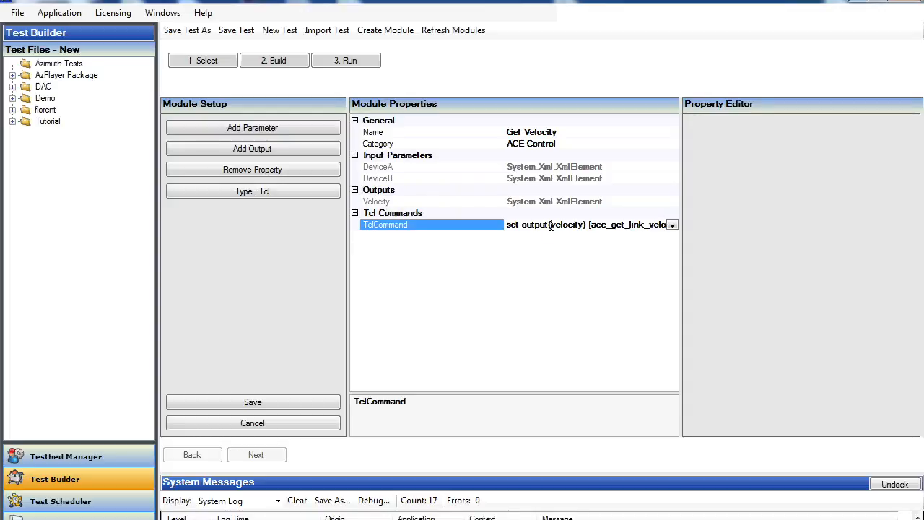
pyautogui.click(280, 408)
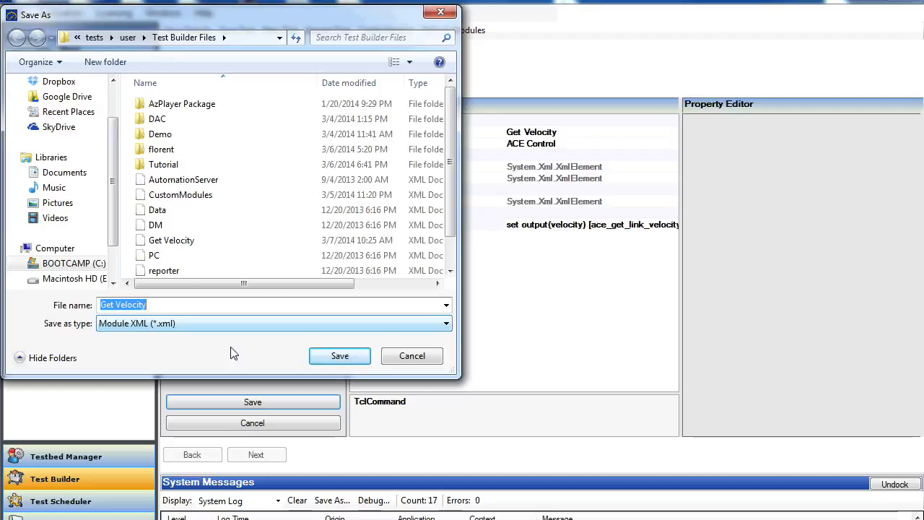
pyautogui.click(337, 356)
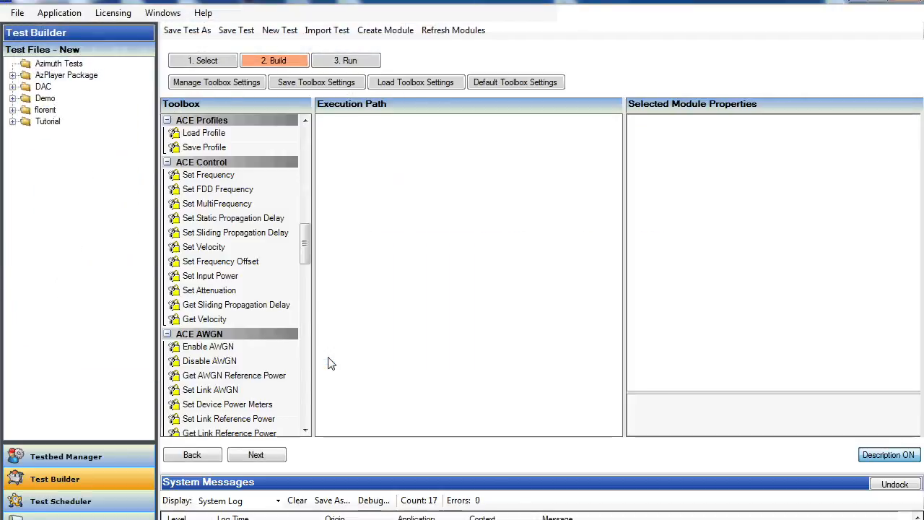
pyautogui.click(244, 322)
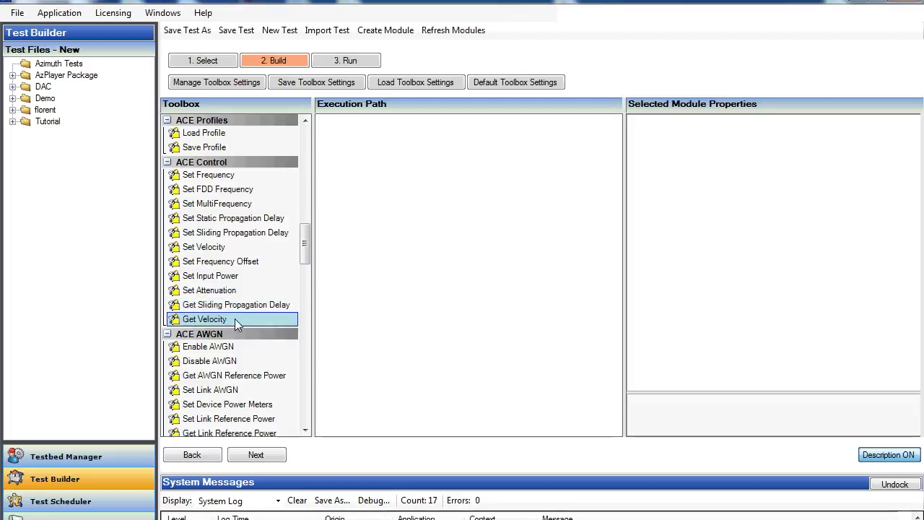
# Step: Check the link setup in Testbed Manager, and add ACE-MX-440U C1, base station BS1 and mobile station UE1 to the test's devices
pyautogui.click(99, 458)
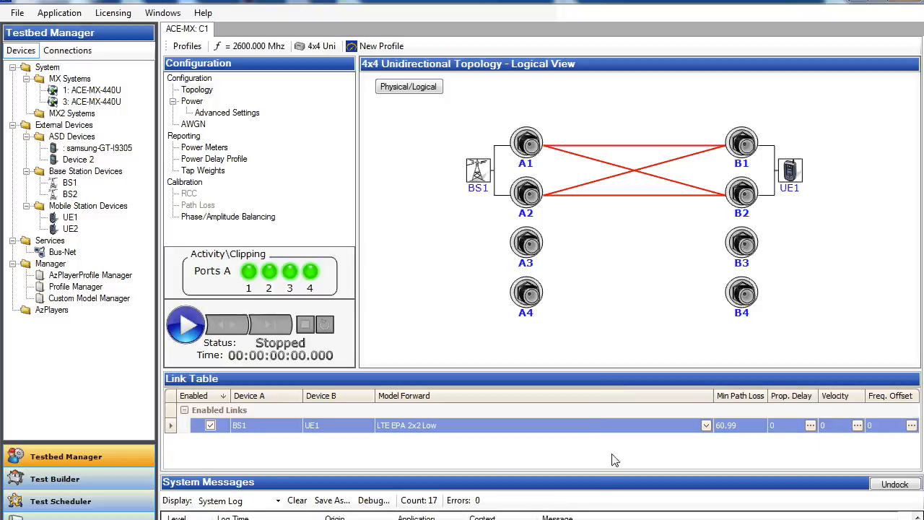
pyautogui.click(78, 480)
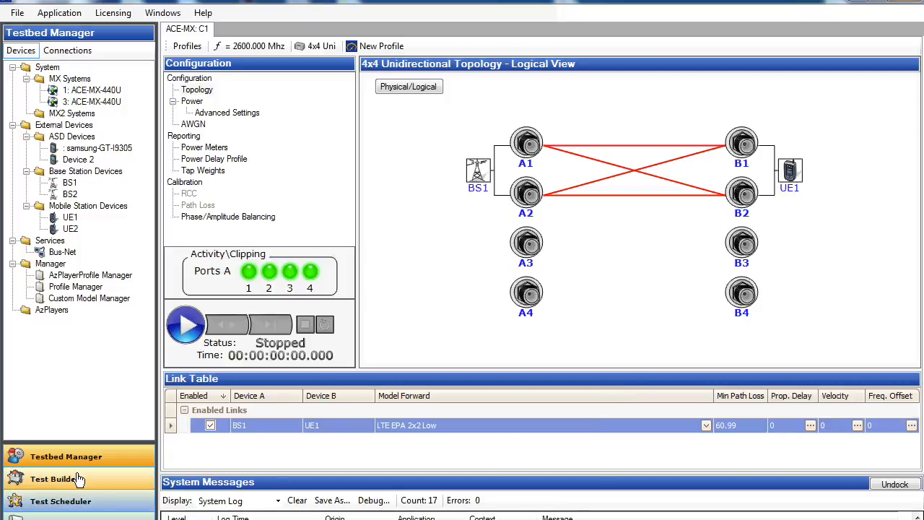
pyautogui.click(202, 62)
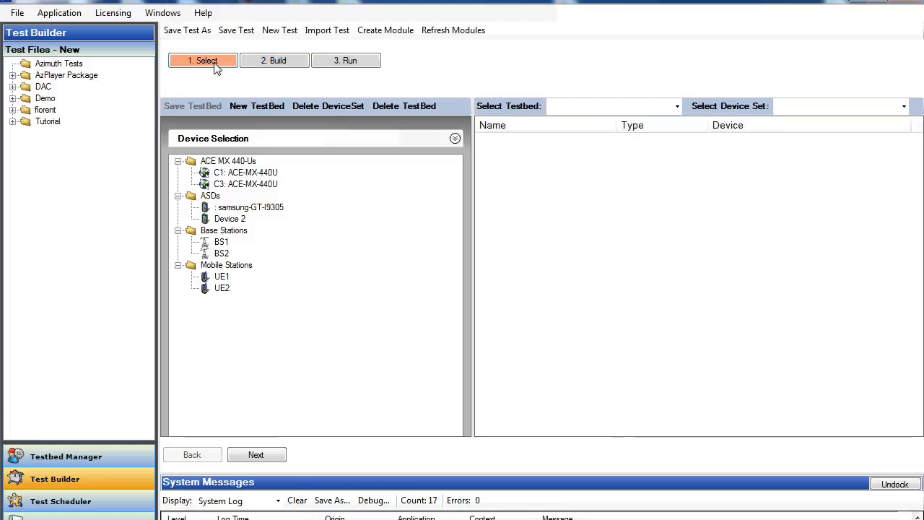
pyautogui.doubleClick(254, 174)
pyautogui.doubleClick(221, 243)
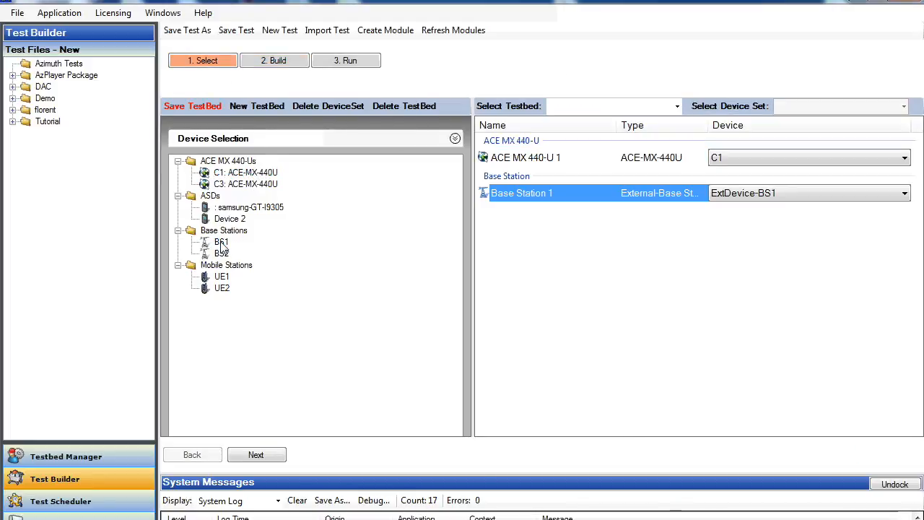
pyautogui.doubleClick(222, 277)
# Step: Build an execution path in the order Start Emulation, Set Velocity, Get Velocity, Stop Emulation
pyautogui.click(257, 454)
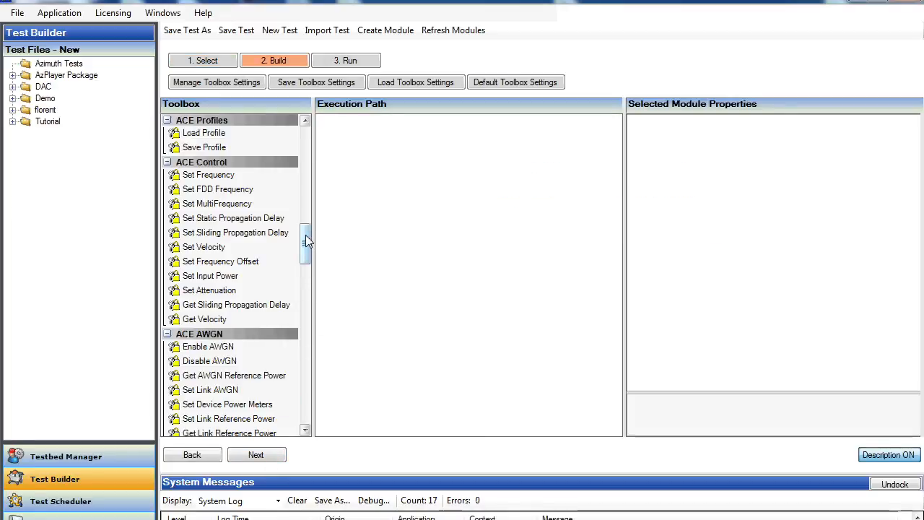
pyautogui.moveTo(243, 247); pyautogui.dragTo(380, 209)
pyautogui.moveTo(233, 319); pyautogui.dragTo(404, 186)
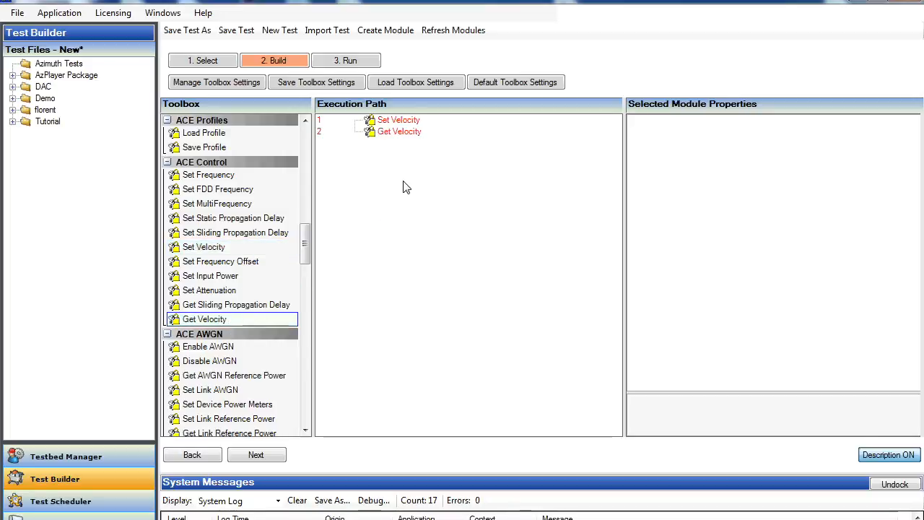
pyautogui.moveTo(305, 243); pyautogui.dragTo(306, 207)
pyautogui.moveTo(248, 194); pyautogui.dragTo(367, 127)
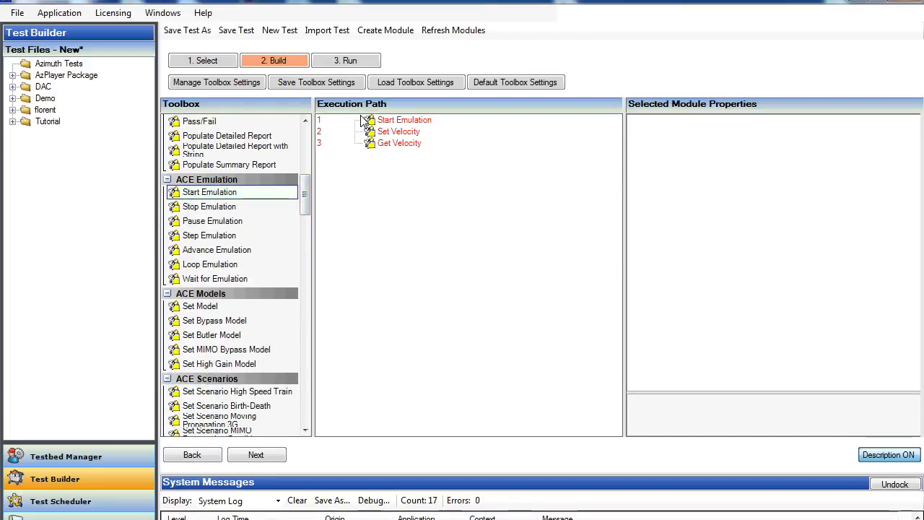
pyautogui.moveTo(257, 206); pyautogui.dragTo(400, 173)
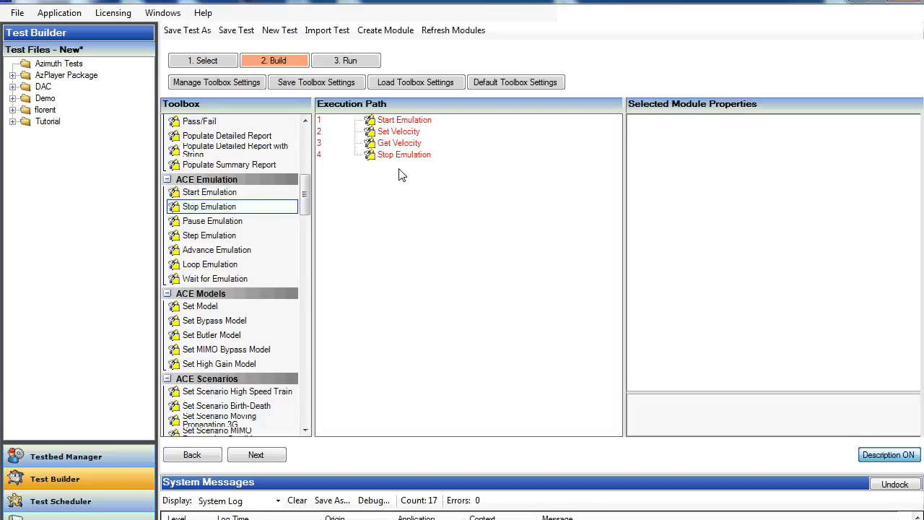
# Step: Insert a Sweep after Start Emulation that encloses the Set Velocity and Get Velocity modules
pyautogui.moveTo(304, 202); pyautogui.dragTo(312, 154)
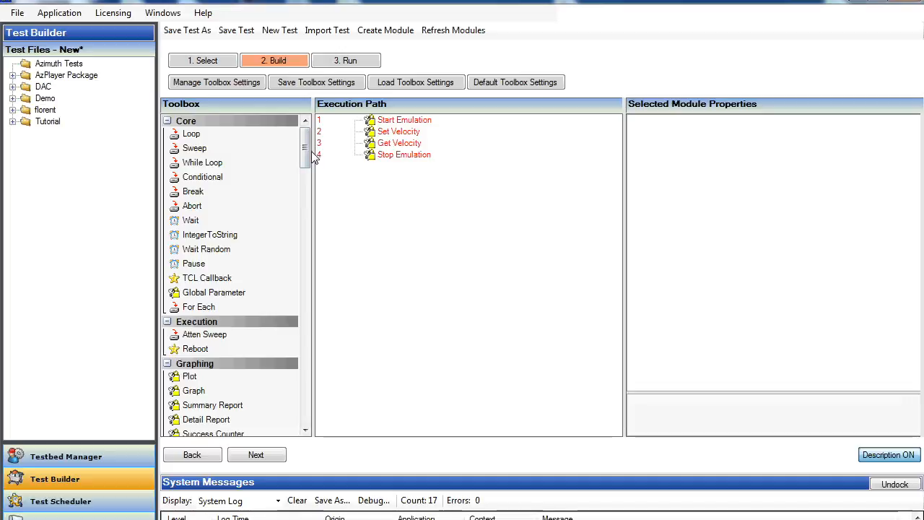
pyautogui.click(424, 135)
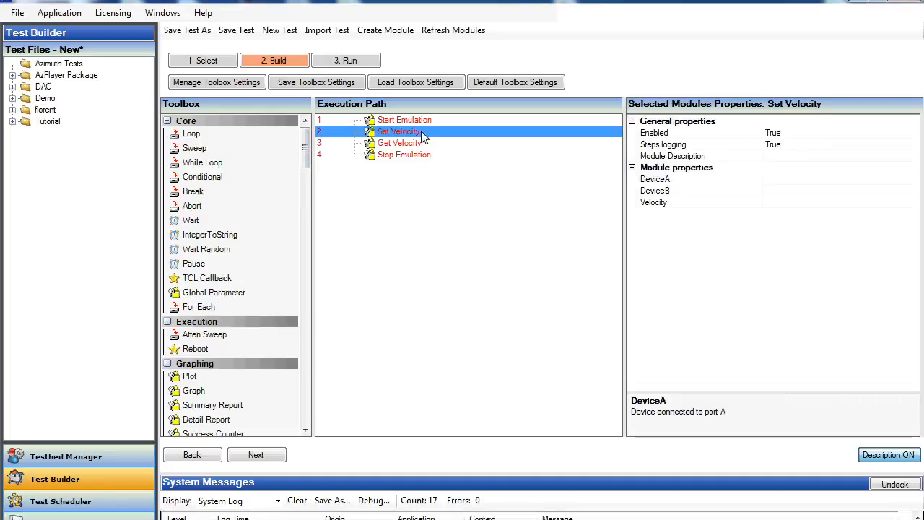
pyautogui.click(794, 202)
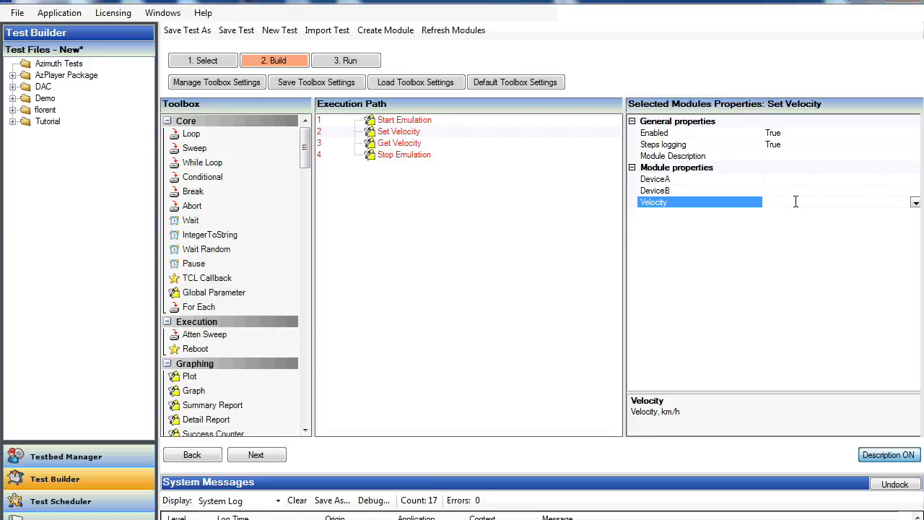
pyautogui.click(231, 148)
pyautogui.moveTo(220, 157); pyautogui.dragTo(397, 152)
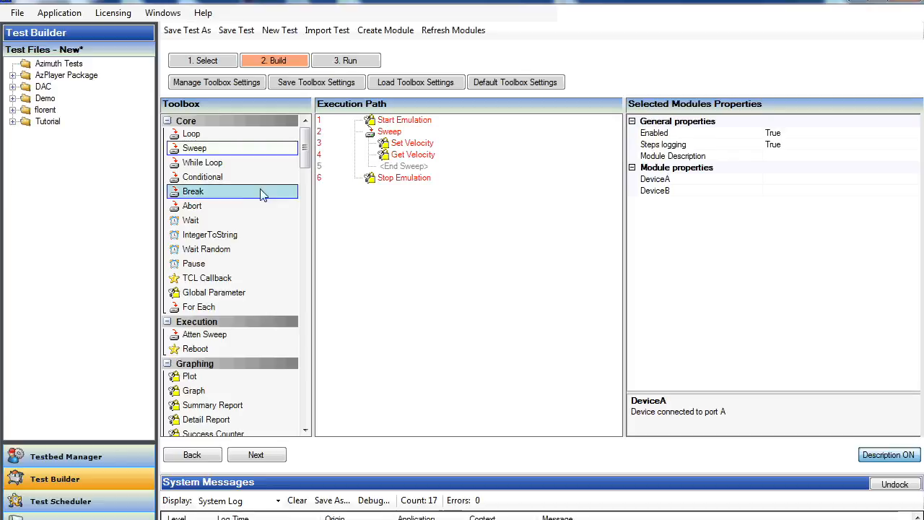
# Step: Add a Wait module as the first item inside the Sweep and set its time to 200 ms
pyautogui.moveTo(238, 219); pyautogui.dragTo(376, 142)
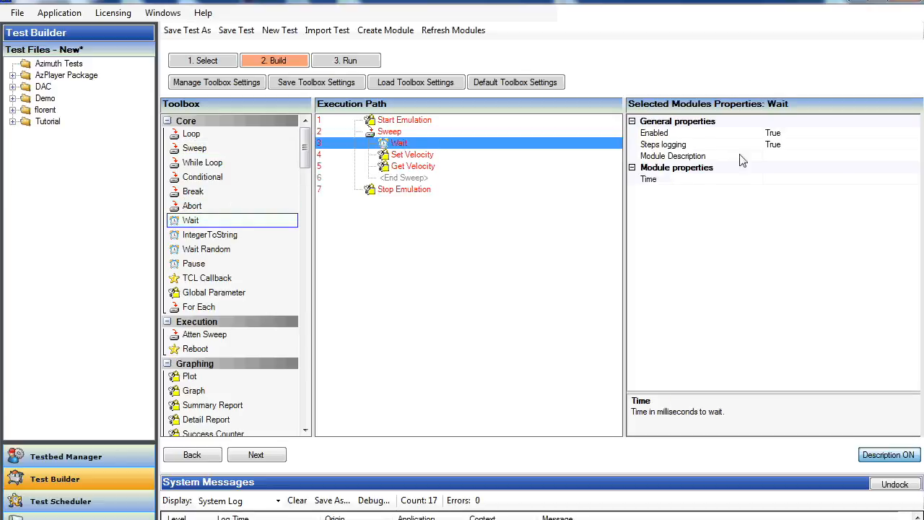
pyautogui.click(818, 180)
pyautogui.write('200')
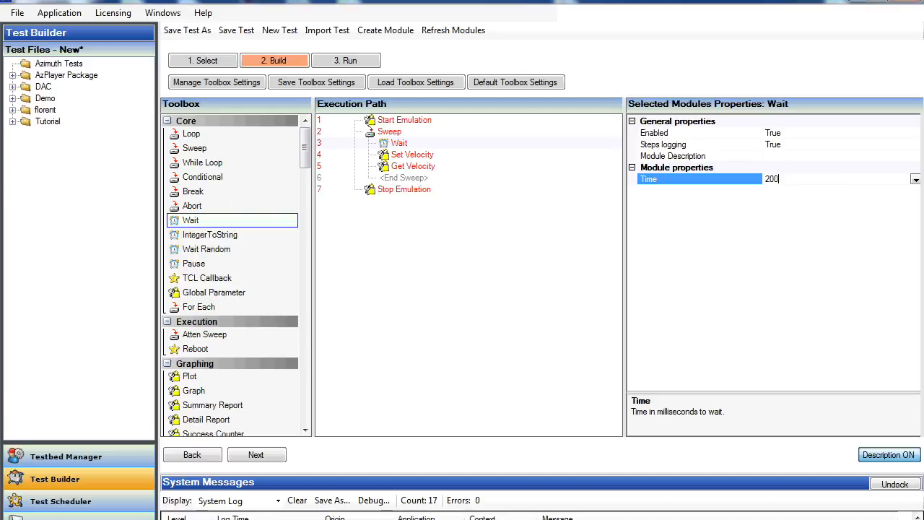
# Step: Assign ACE MX 440-U 1 as the ACE of the Start Emulation module
pyautogui.click(406, 124)
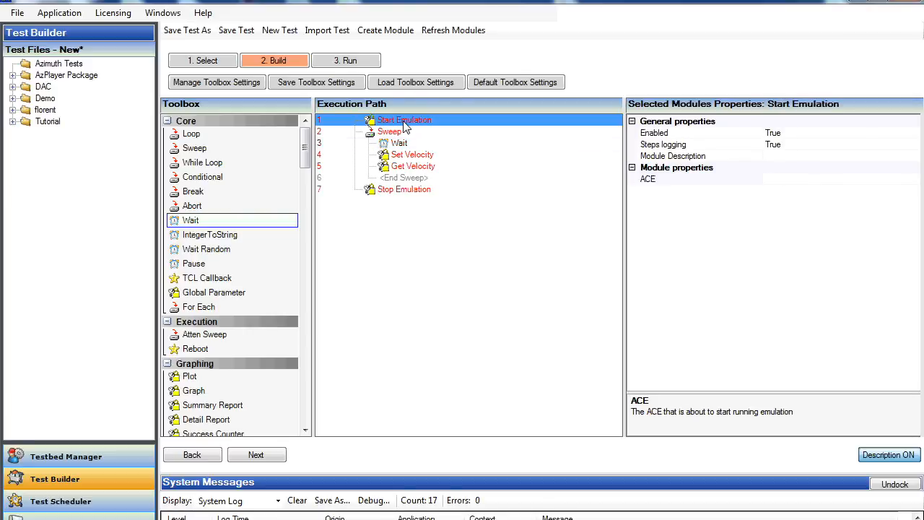
pyautogui.click(914, 180)
pyautogui.click(915, 179)
pyautogui.click(852, 192)
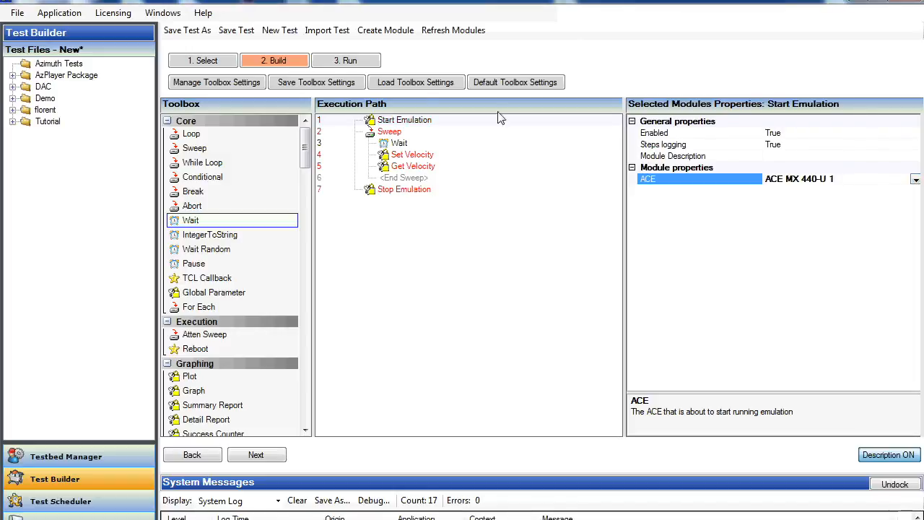
# Step: Configure the Sweep to start at 0 and stop at 20 with a step of 2
pyautogui.click(374, 136)
pyautogui.click(778, 182)
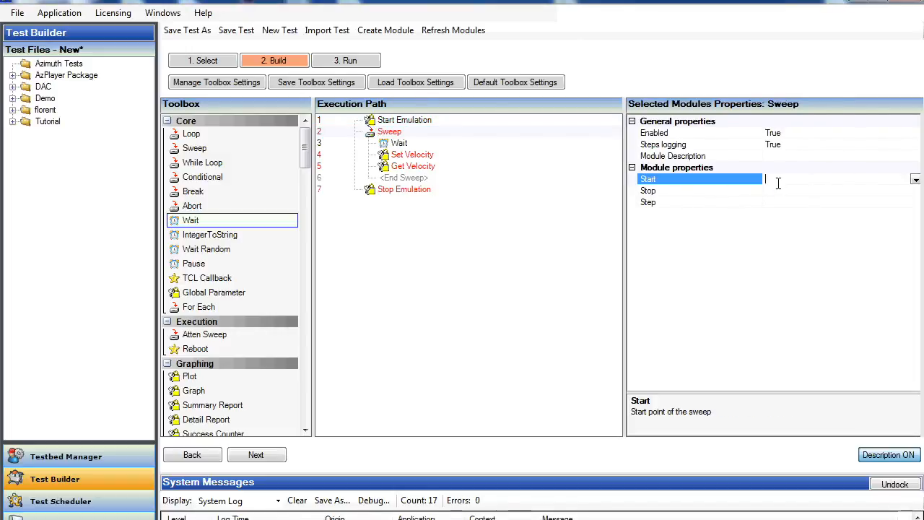
pyautogui.click(789, 191)
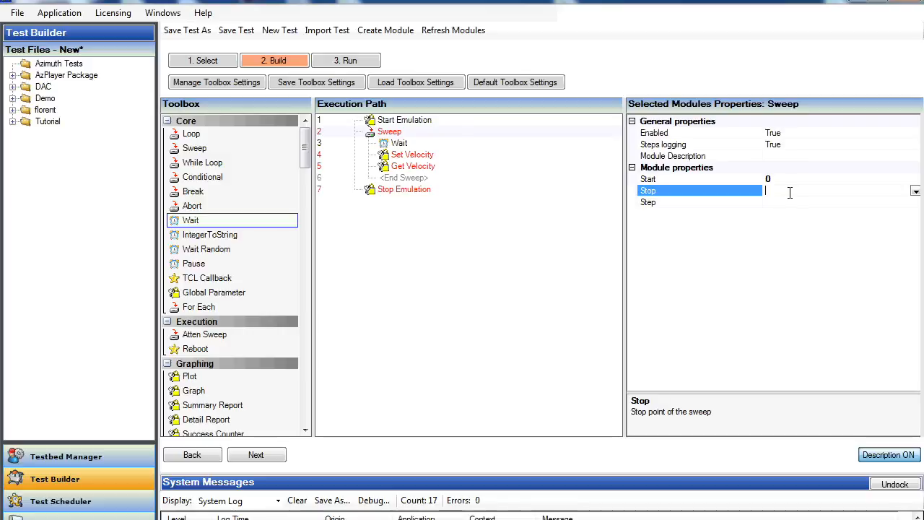
pyautogui.write('20')
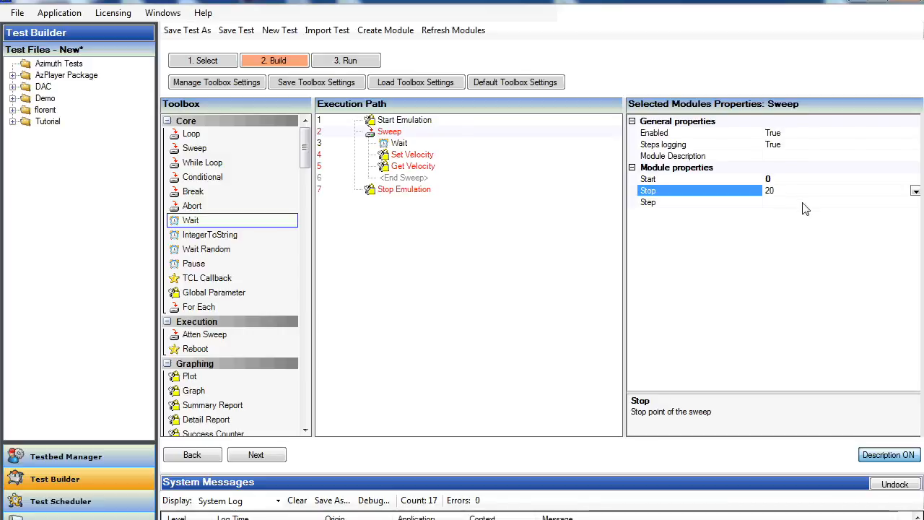
pyautogui.click(803, 203)
pyautogui.write('2')
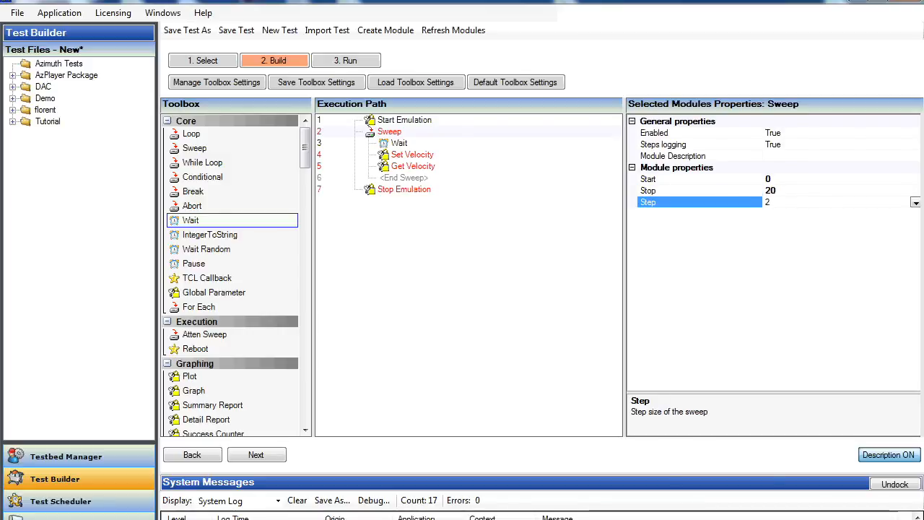
# Step: Configure Set Velocity with Base Station 1 as DeviceA, Mobile Station 1 as DeviceB and #2 - Sweep as its velocity
pyautogui.click(434, 156)
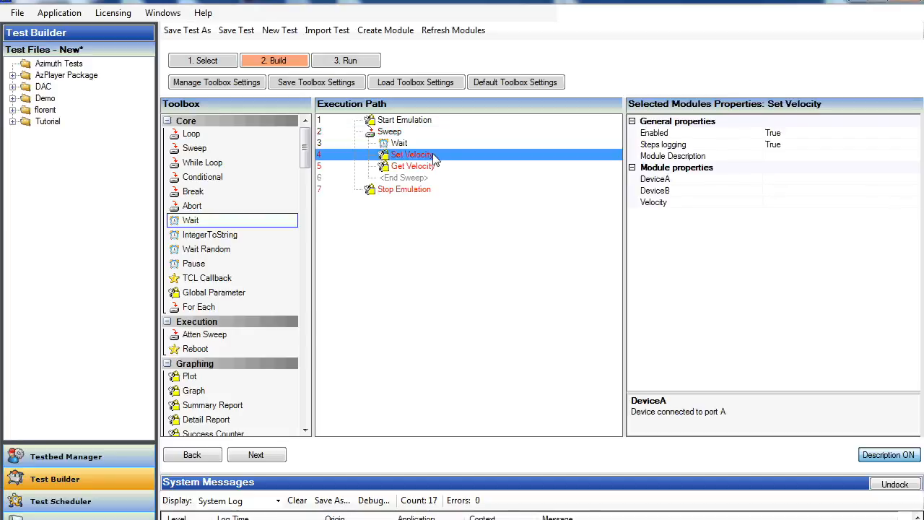
pyautogui.click(915, 179)
pyautogui.click(915, 179)
pyautogui.click(859, 193)
pyautogui.click(914, 190)
pyautogui.click(915, 191)
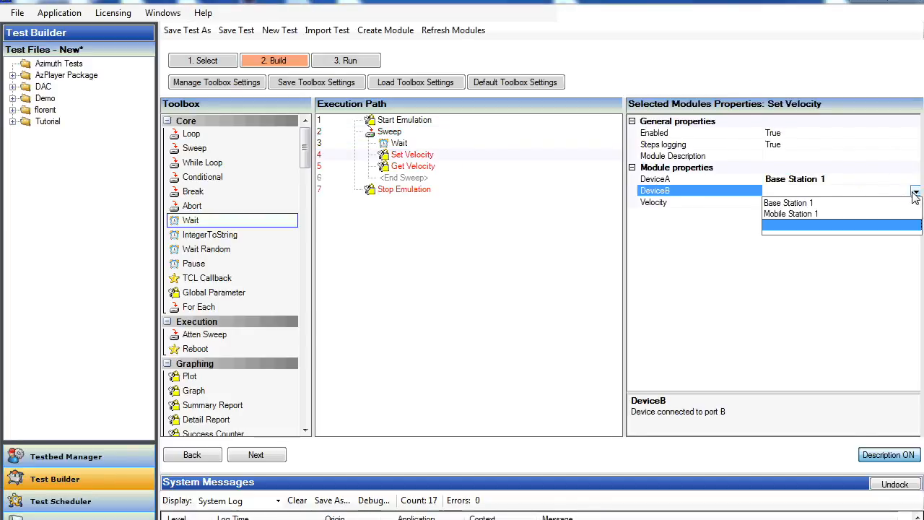
pyautogui.click(843, 214)
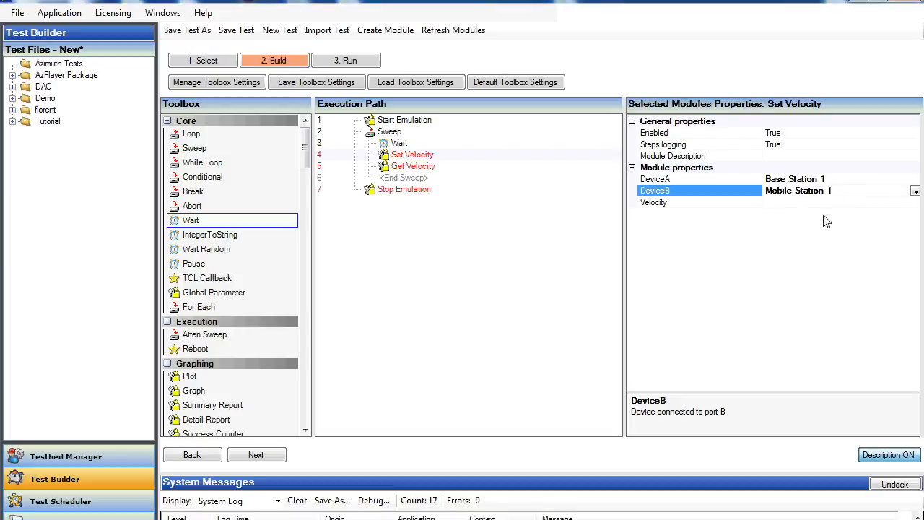
pyautogui.click(918, 202)
pyautogui.click(915, 202)
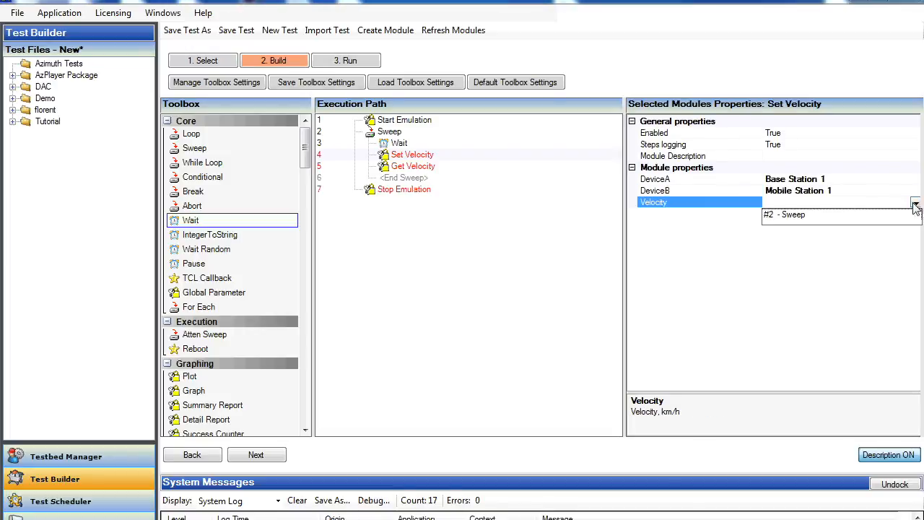
pyautogui.click(807, 217)
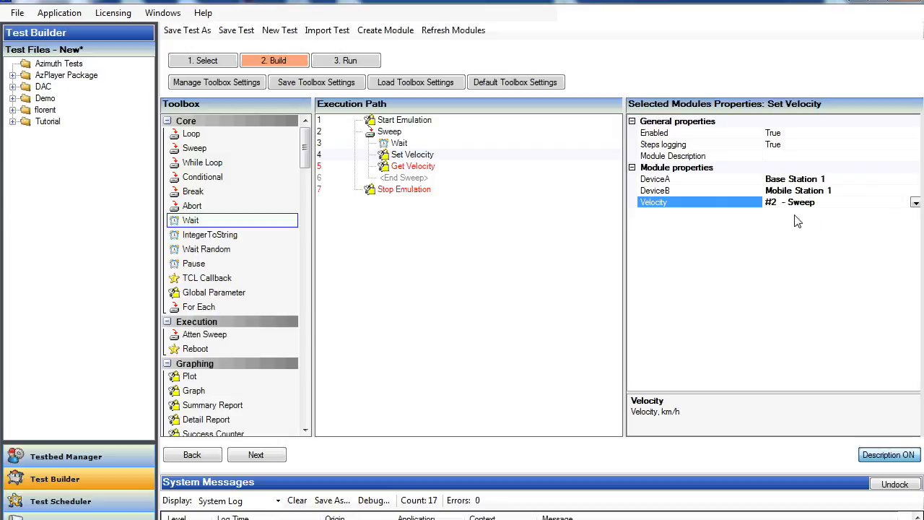
# Step: Configure Get Velocity with Base Station 1 as DeviceA and Mobile Station 1 as DeviceB
pyautogui.click(426, 171)
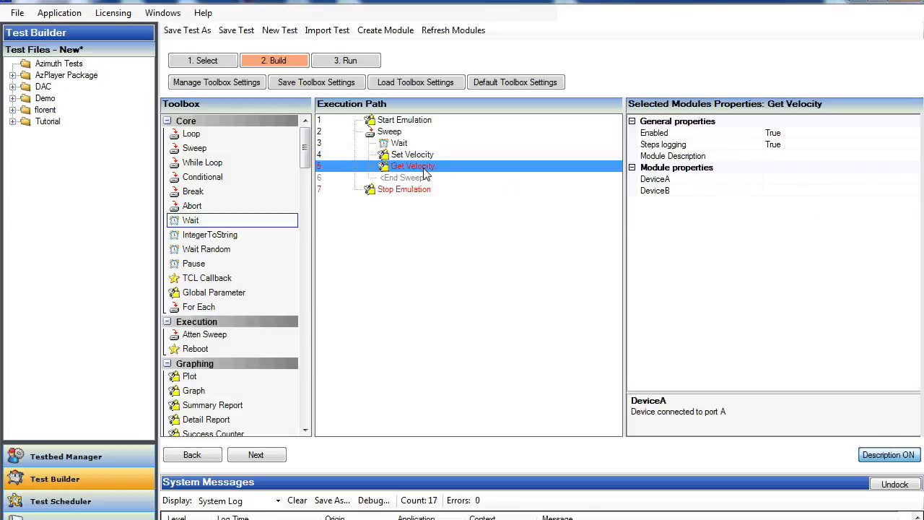
pyautogui.click(917, 179)
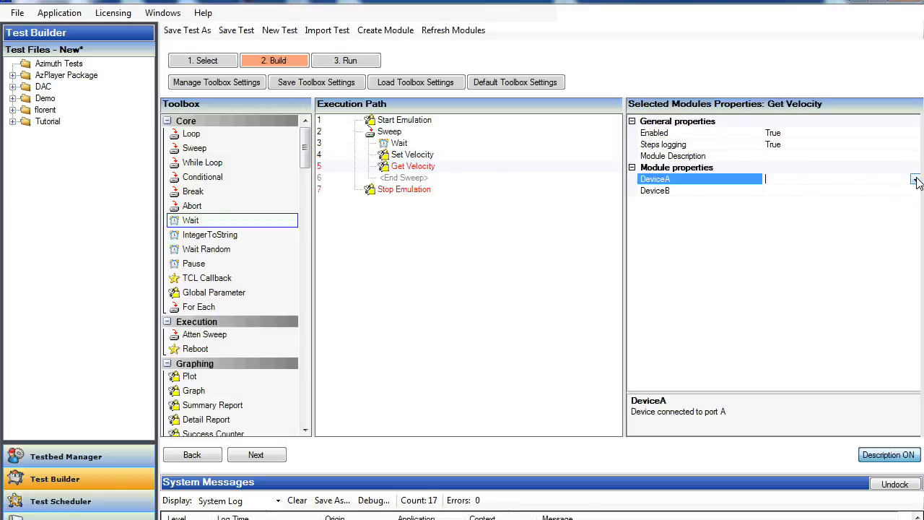
pyautogui.click(915, 180)
pyautogui.click(813, 203)
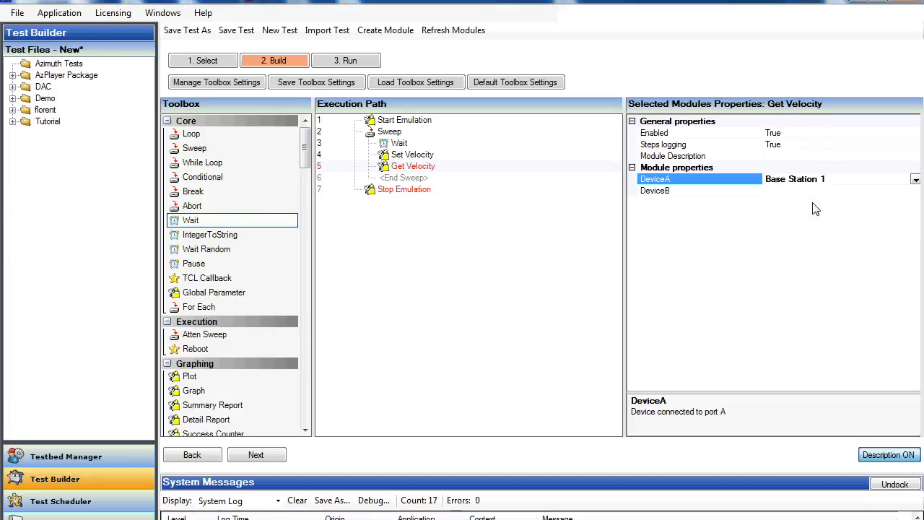
pyautogui.click(917, 191)
pyautogui.click(915, 190)
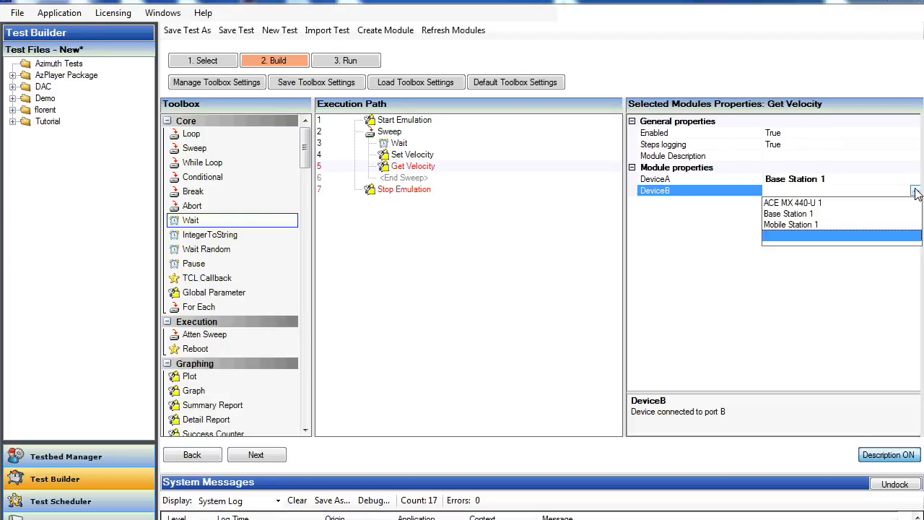
pyautogui.click(802, 226)
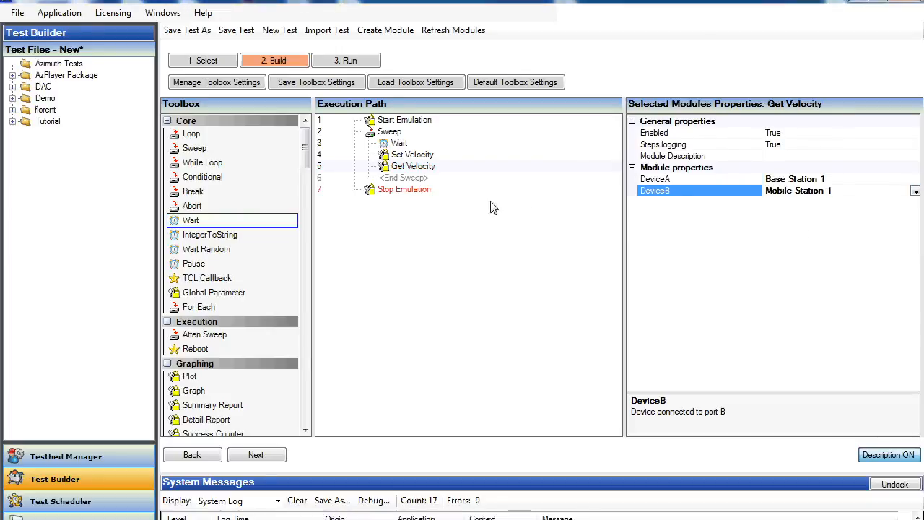
# Step: Assign ACE MX 440-U 1 as the ACE of the Stop Emulation module
pyautogui.click(417, 195)
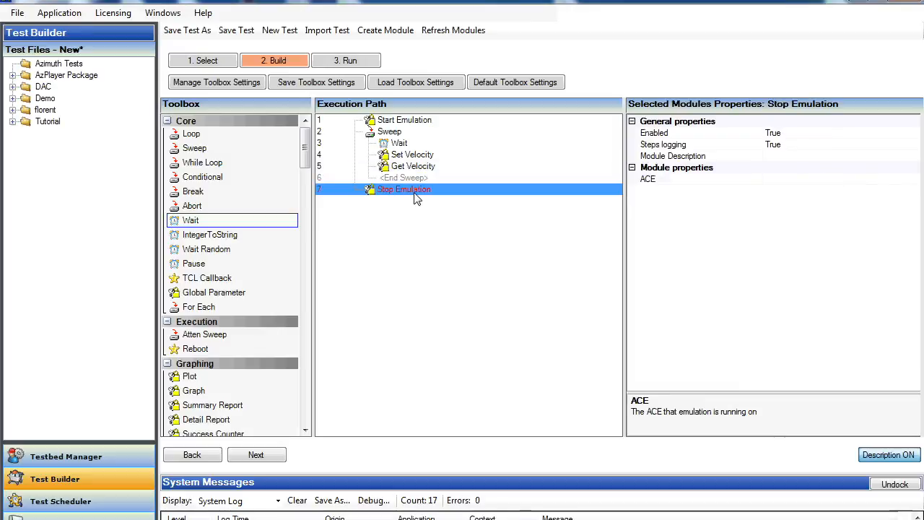
pyautogui.click(914, 180)
pyautogui.click(914, 181)
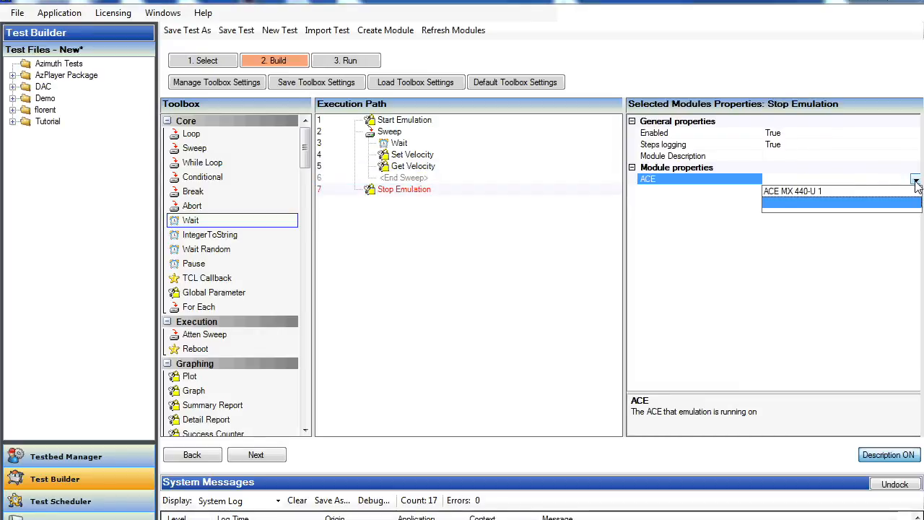
pyautogui.click(850, 191)
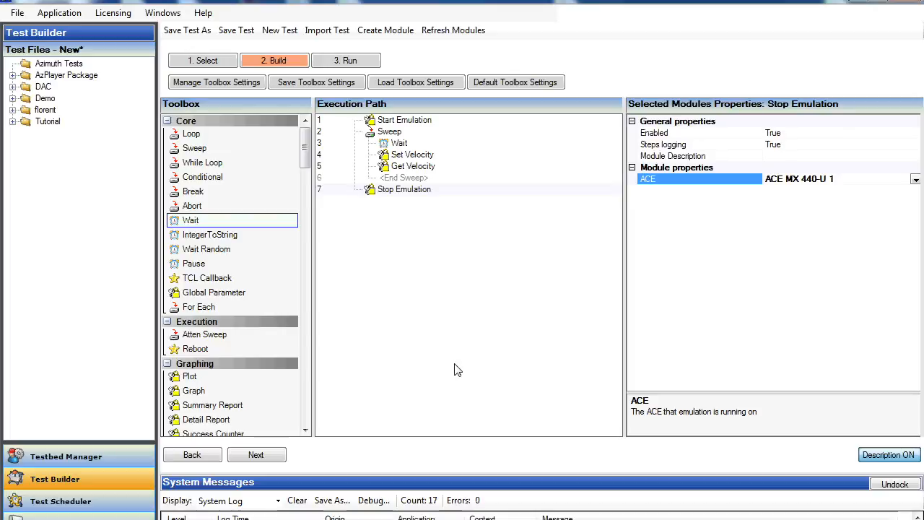
# Step: Execute the velocity sweep test and check the BS1–UE1 link's velocity in the Testbed Manager while it runs
pyautogui.click(256, 454)
pyautogui.click(317, 453)
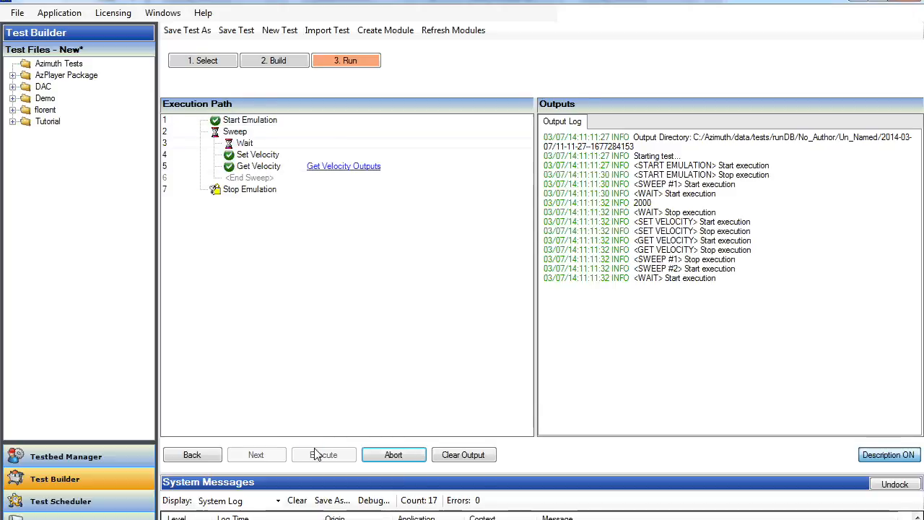
pyautogui.click(123, 459)
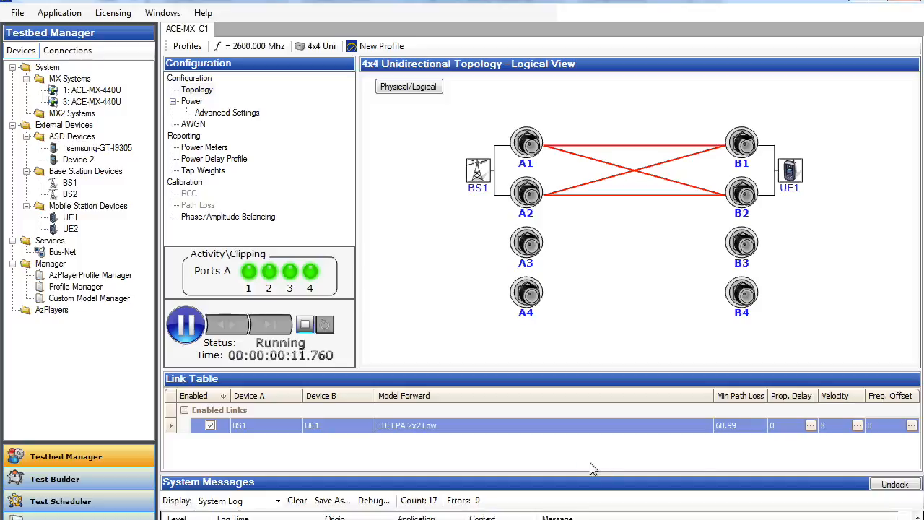
pyautogui.click(116, 486)
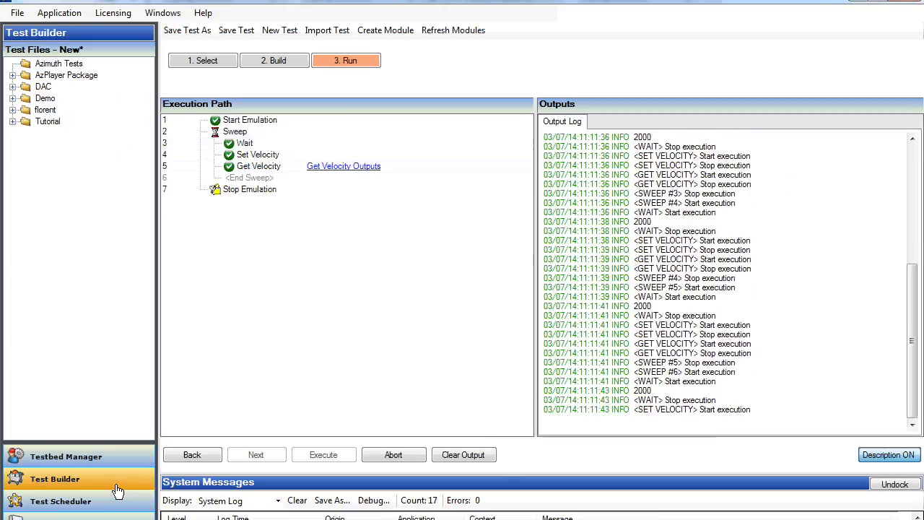
# Step: Examine the Get Velocity outputs for loop iterations 1 to 7 of the running test
pyautogui.click(348, 171)
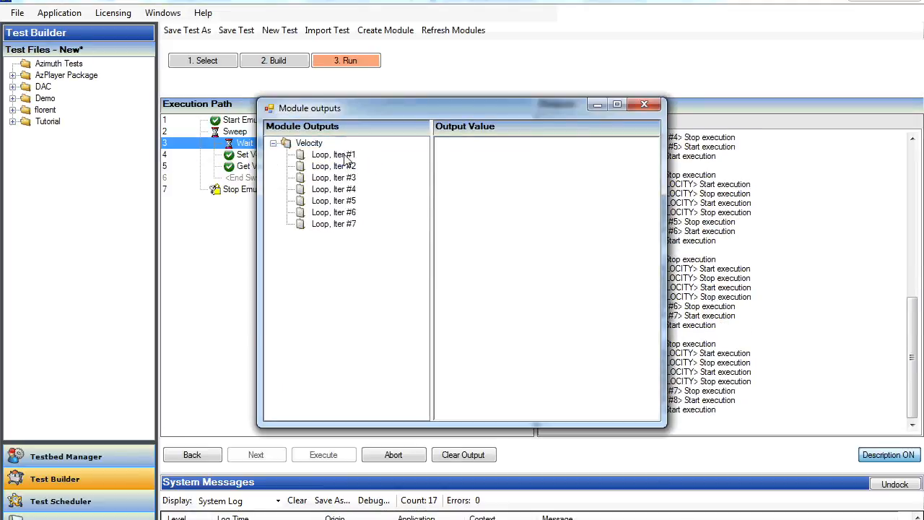
pyautogui.click(345, 155)
pyautogui.click(343, 166)
pyautogui.click(343, 178)
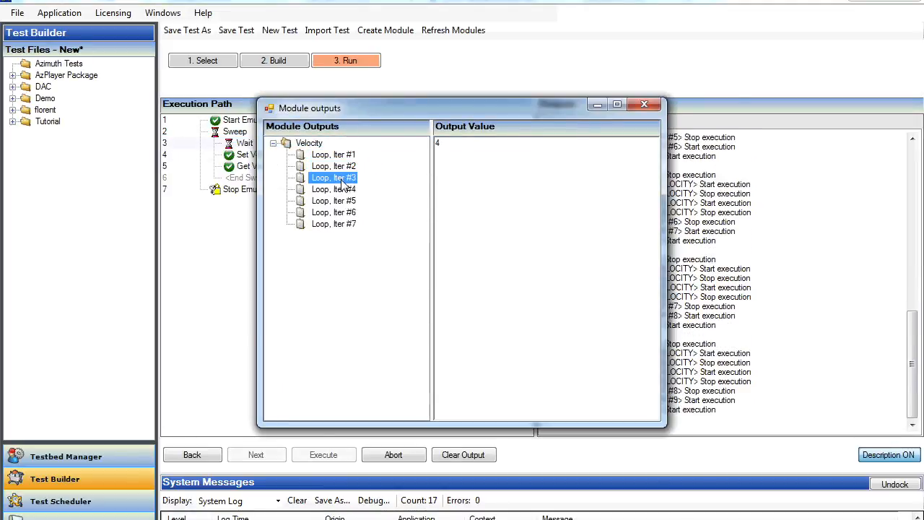
pyautogui.click(341, 190)
pyautogui.click(339, 202)
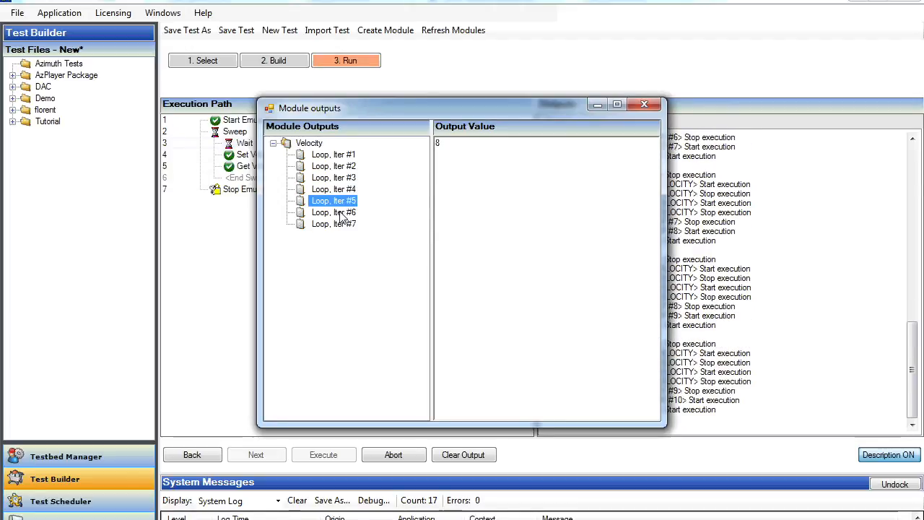
pyautogui.click(340, 212)
pyautogui.click(341, 224)
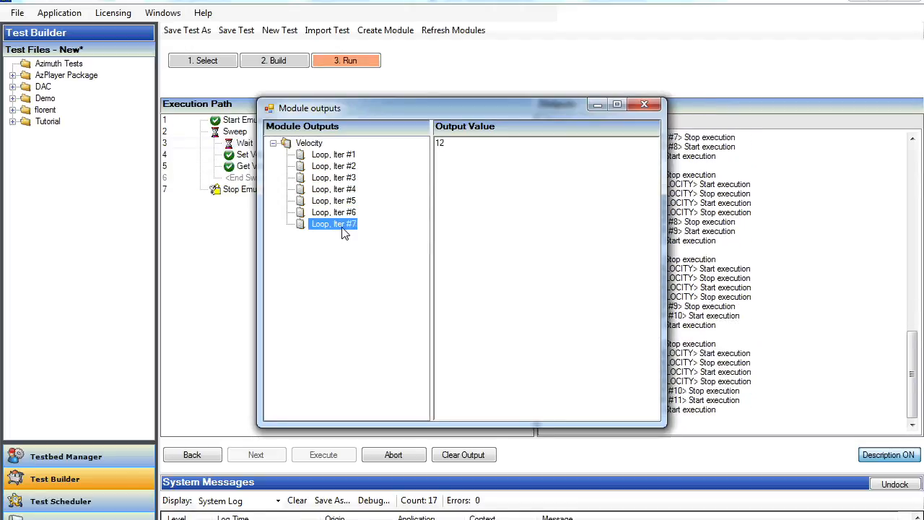
pyautogui.click(652, 105)
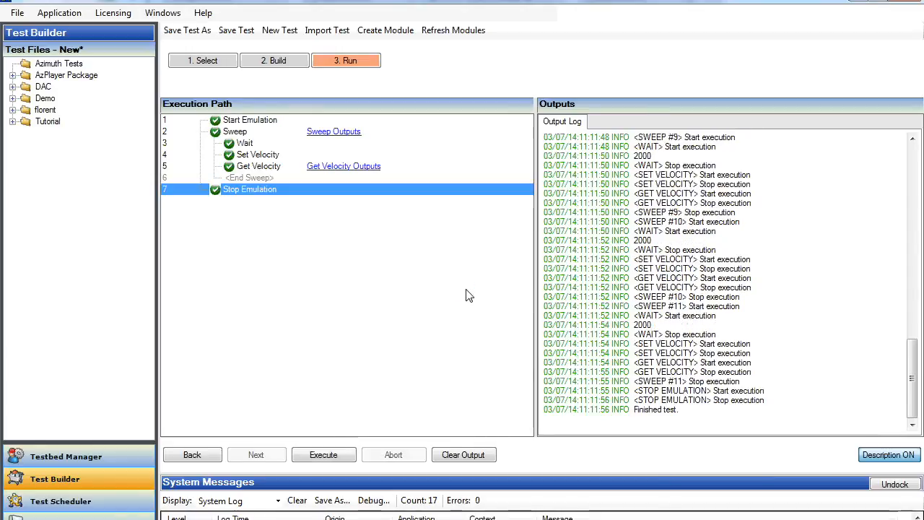
# Step: Clear the velocity test's run output and open the Tutorial test whose name begins with "FTP Throughput with number"
pyautogui.click(472, 455)
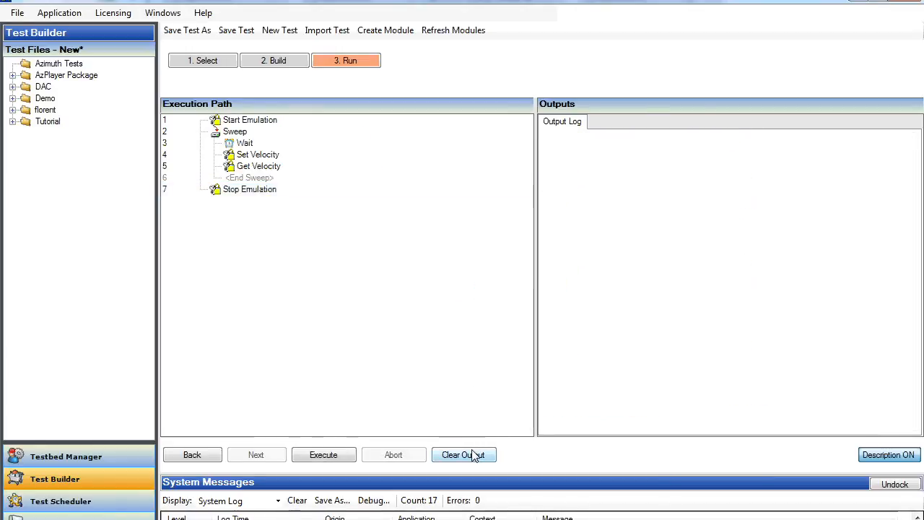
pyautogui.click(196, 456)
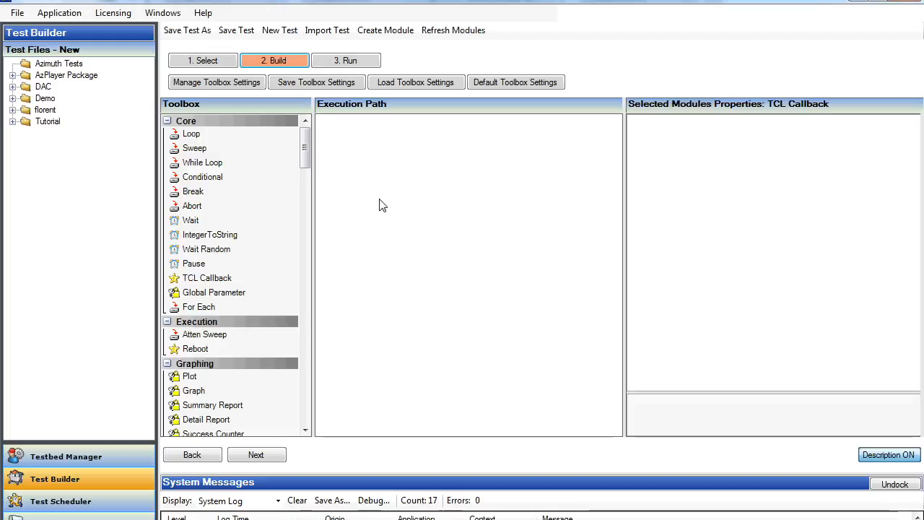
pyautogui.click(233, 287)
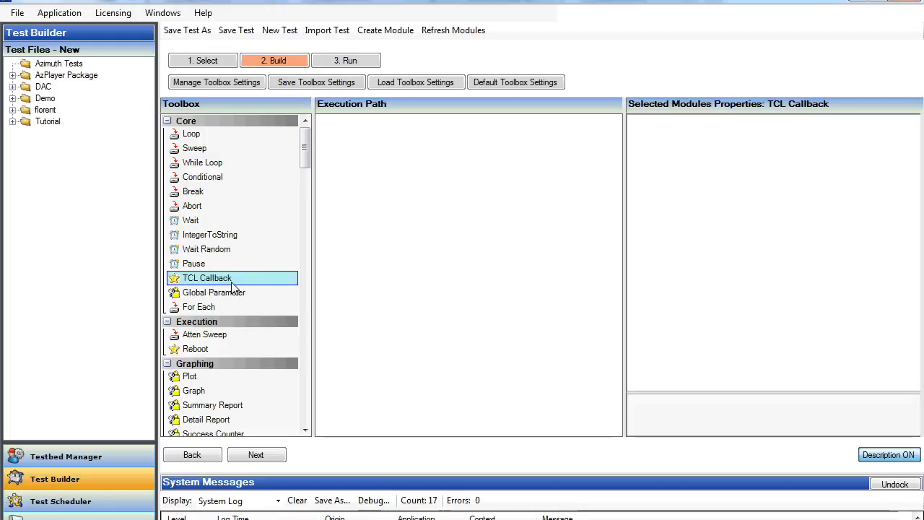
pyautogui.click(12, 121)
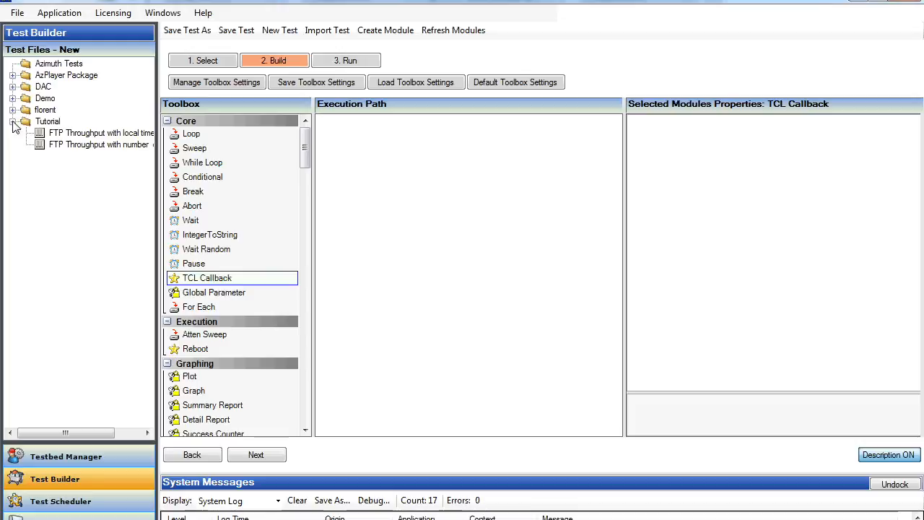
pyautogui.doubleClick(84, 145)
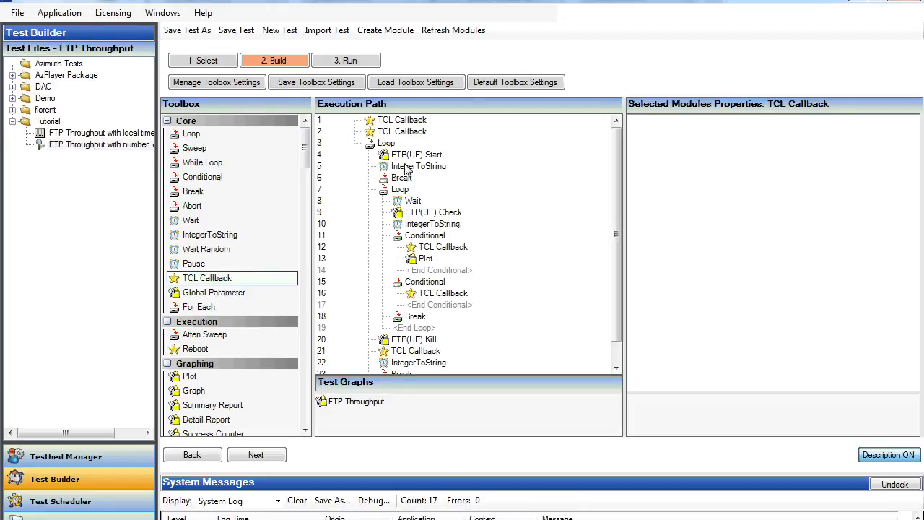
# Step: Examine the code strings of the TCL Callback modules and the Plot module's data settings in the opened FTP test
pyautogui.click(418, 121)
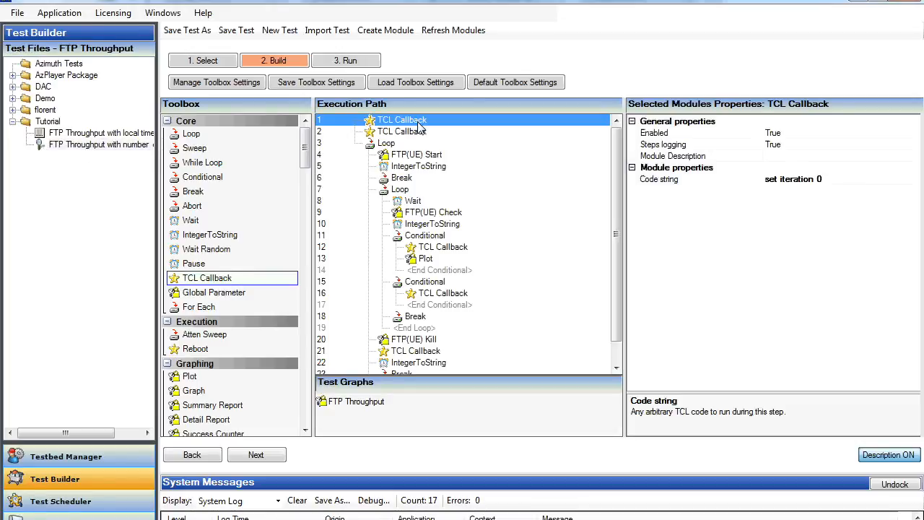
pyautogui.click(861, 179)
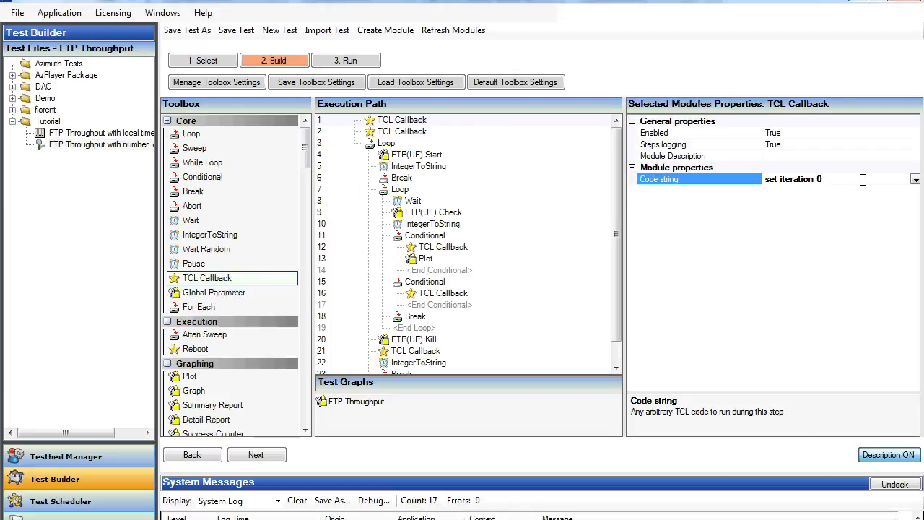
pyautogui.moveTo(615, 220)
pyautogui.mouseDown()
pyautogui.moveTo(614, 244)
pyautogui.moveTo(615, 211)
pyautogui.mouseUp()
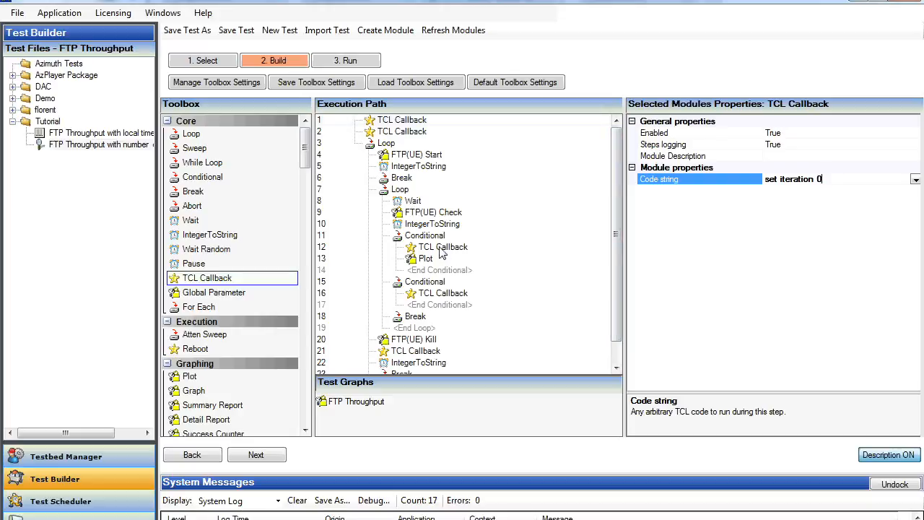
pyautogui.click(425, 261)
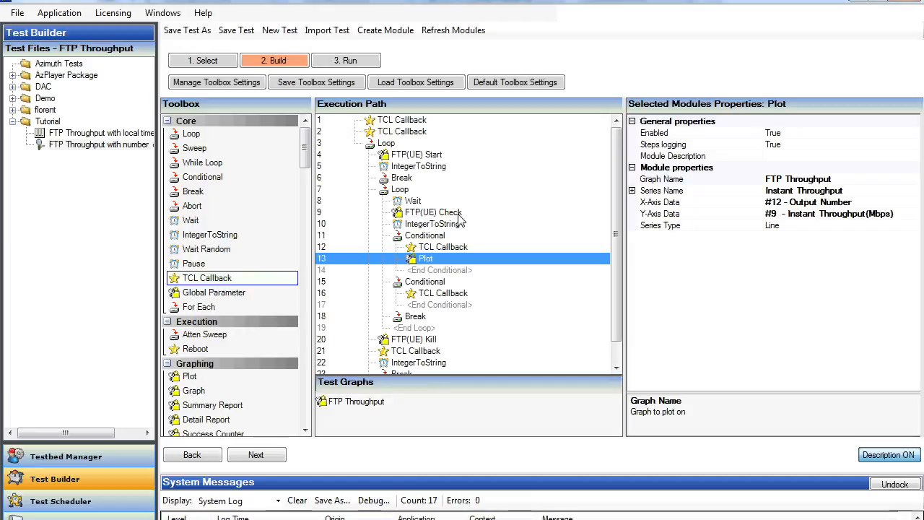
pyautogui.click(417, 135)
pyautogui.click(420, 123)
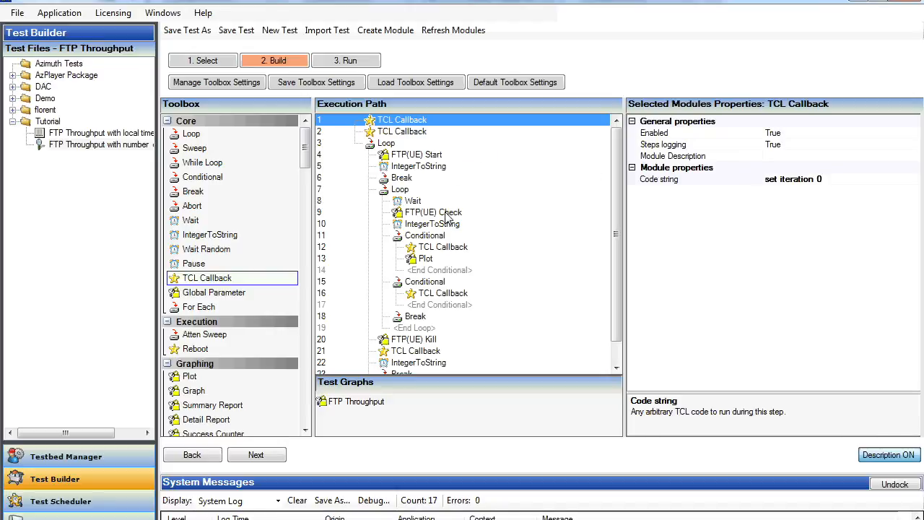
pyautogui.click(442, 249)
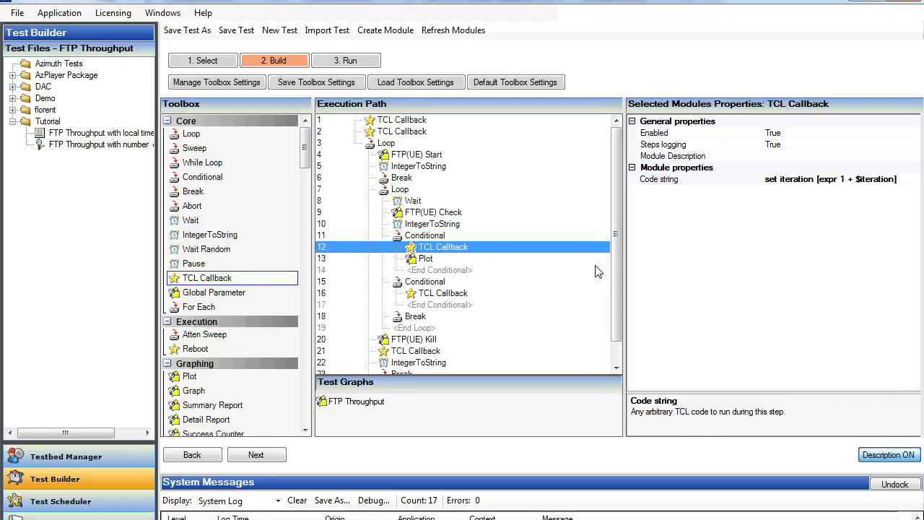
pyautogui.moveTo(618, 258); pyautogui.dragTo(618, 290)
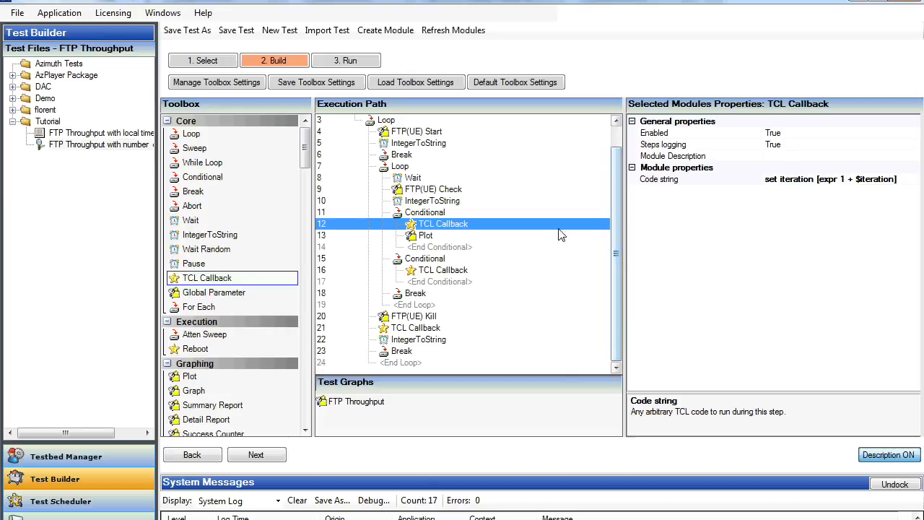
pyautogui.moveTo(616, 238); pyautogui.dragTo(618, 221)
pyautogui.click(412, 136)
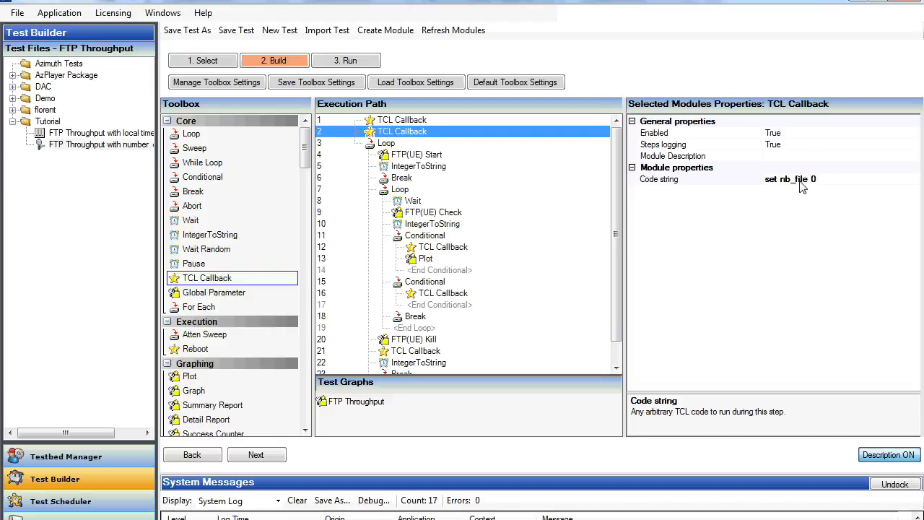
pyautogui.moveTo(615, 238); pyautogui.dragTo(617, 269)
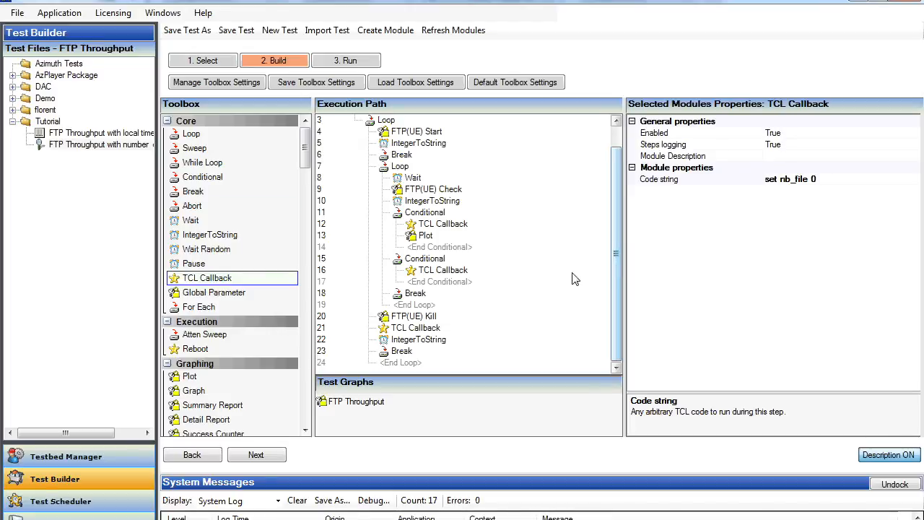
# Step: Open the Tutorial test "FTP Throughput with local time" and inspect the code strings of its TCL Callback modules
pyautogui.click(110, 135)
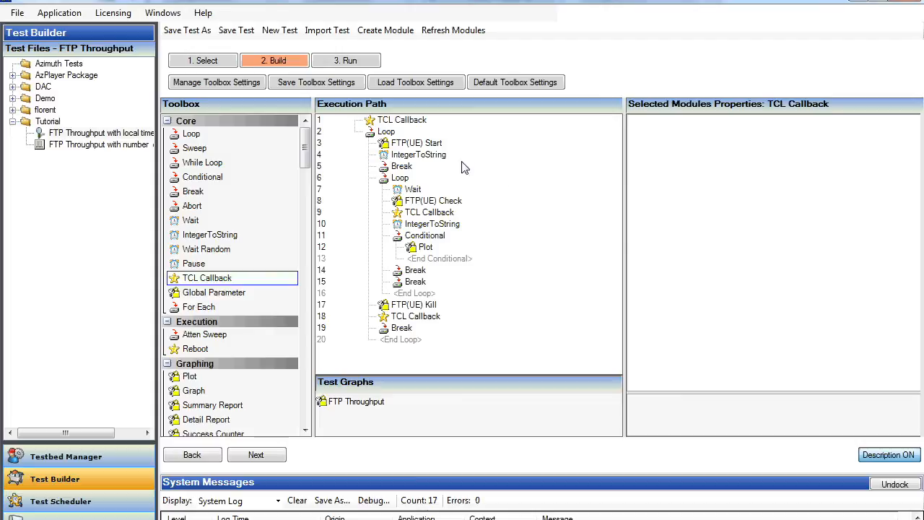
pyautogui.click(417, 123)
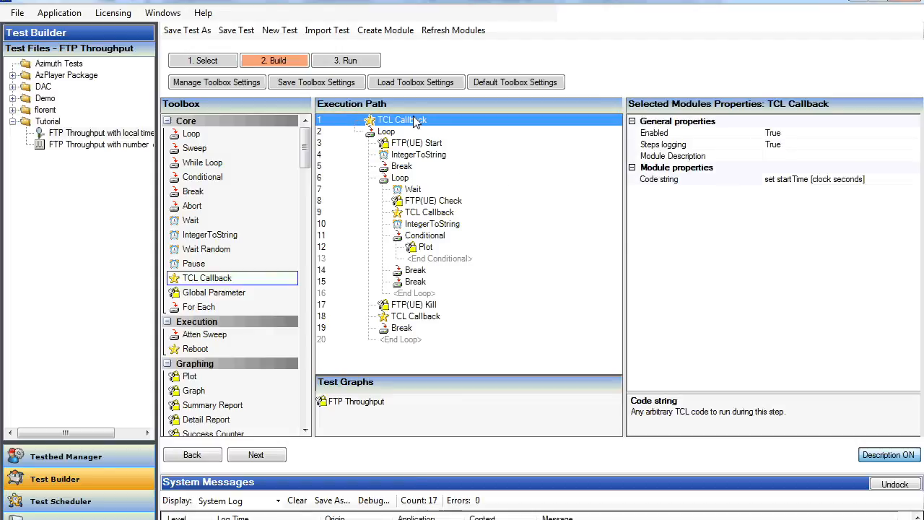
pyautogui.click(807, 181)
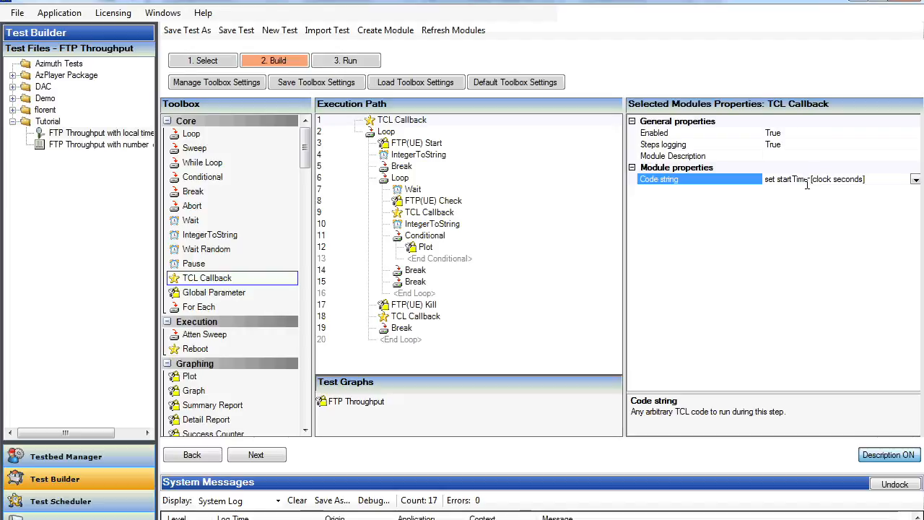
pyautogui.click(440, 215)
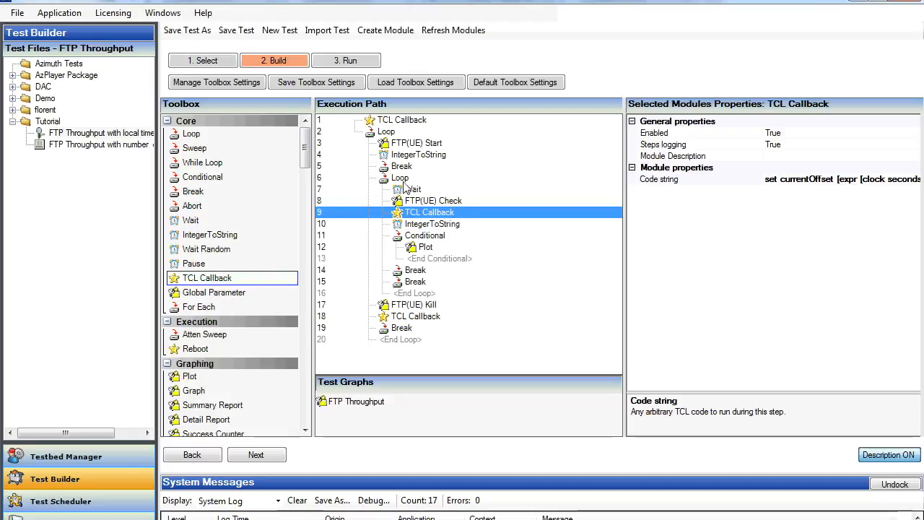
pyautogui.click(416, 320)
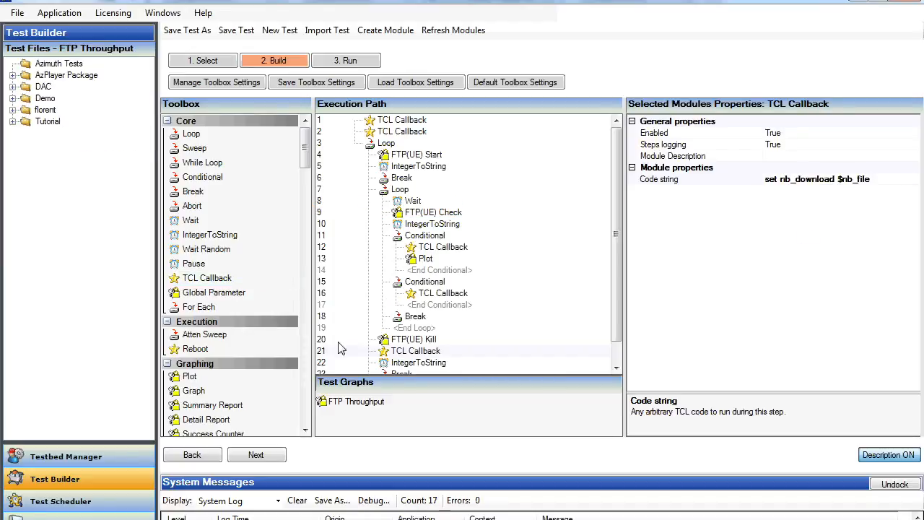
# Step: Execute the FTP throughput test and display its FTP Throughput graph
pyautogui.click(268, 462)
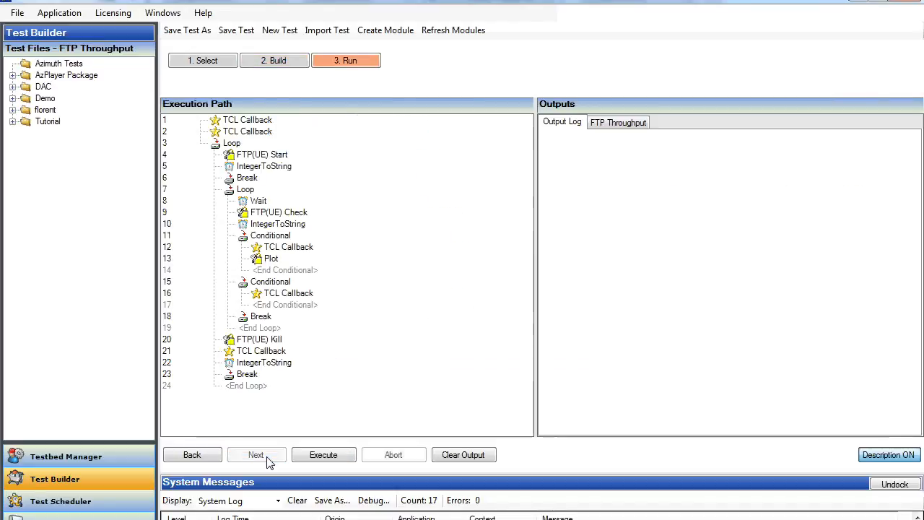
pyautogui.click(332, 460)
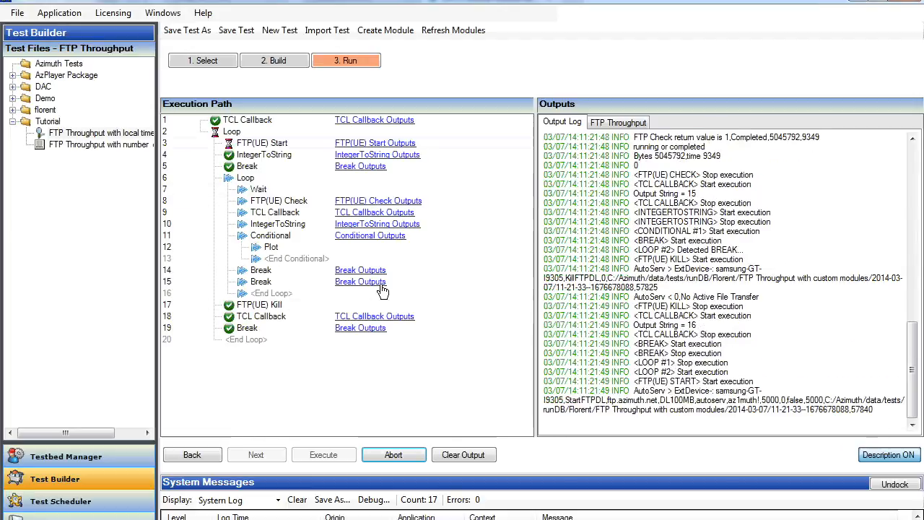
pyautogui.click(618, 121)
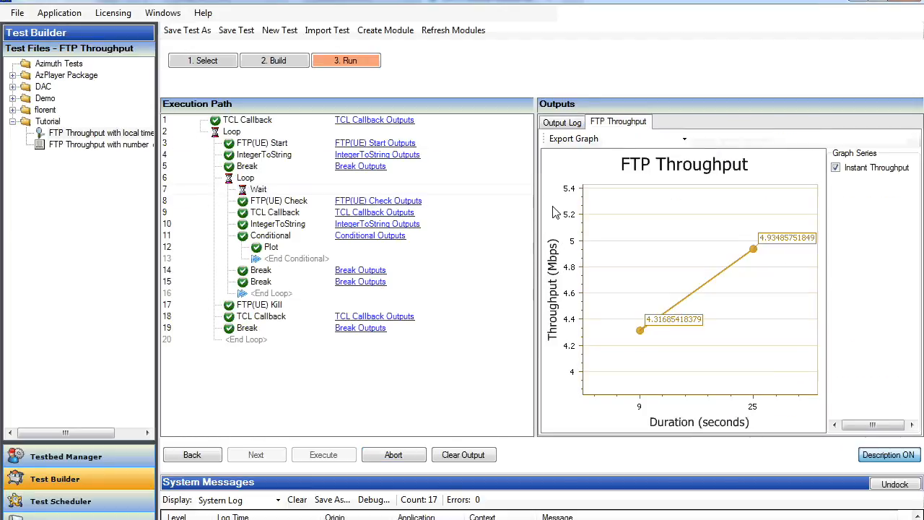